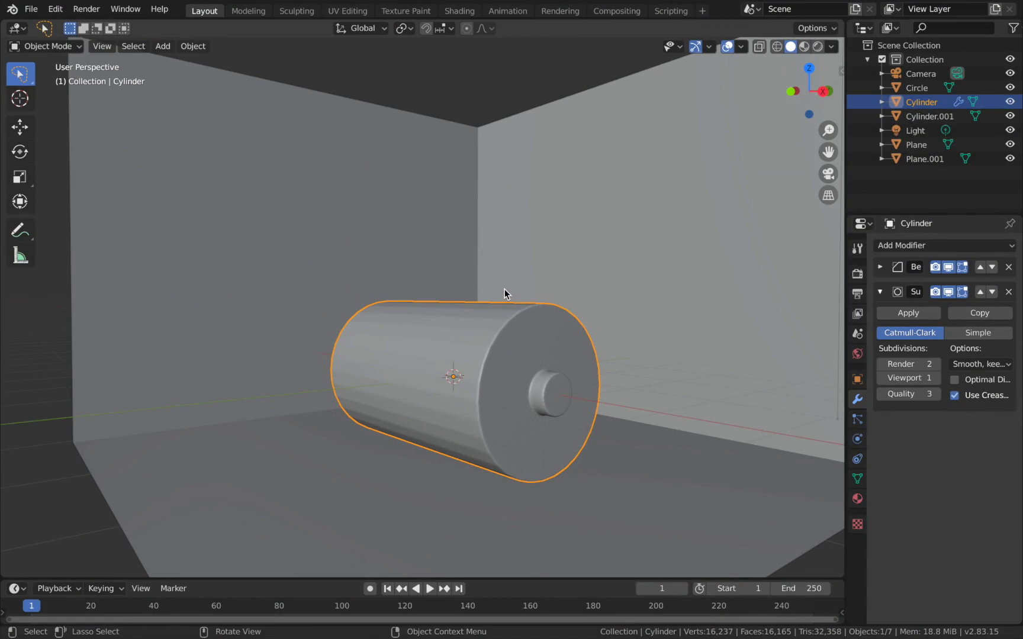
Switch to the Shading workspace and display the 3D scene in rendered viewport shading.
click(460, 10)
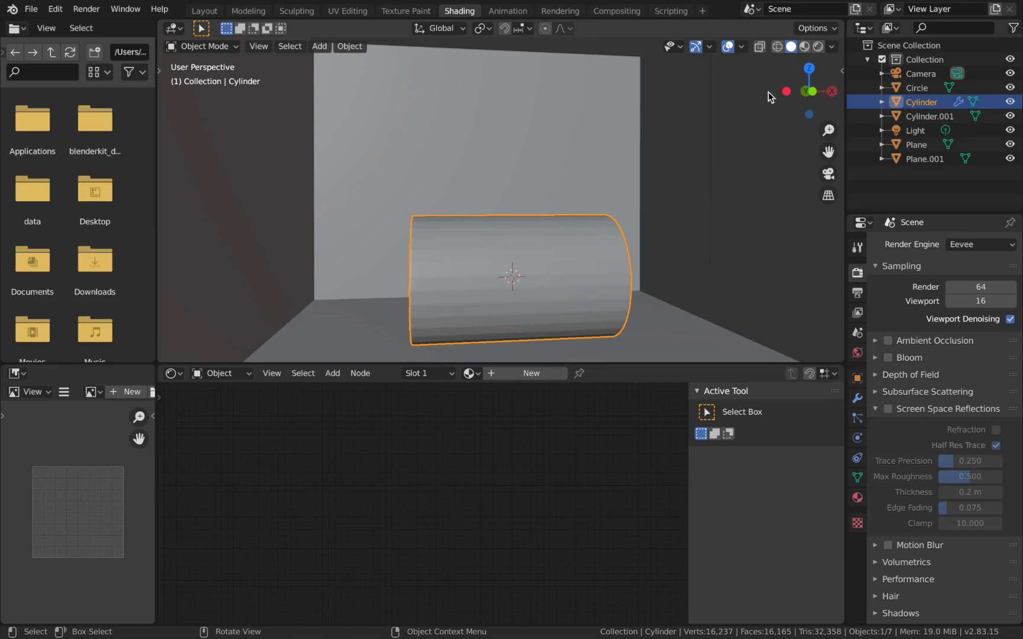
middle_drag(624, 204, 623, 204)
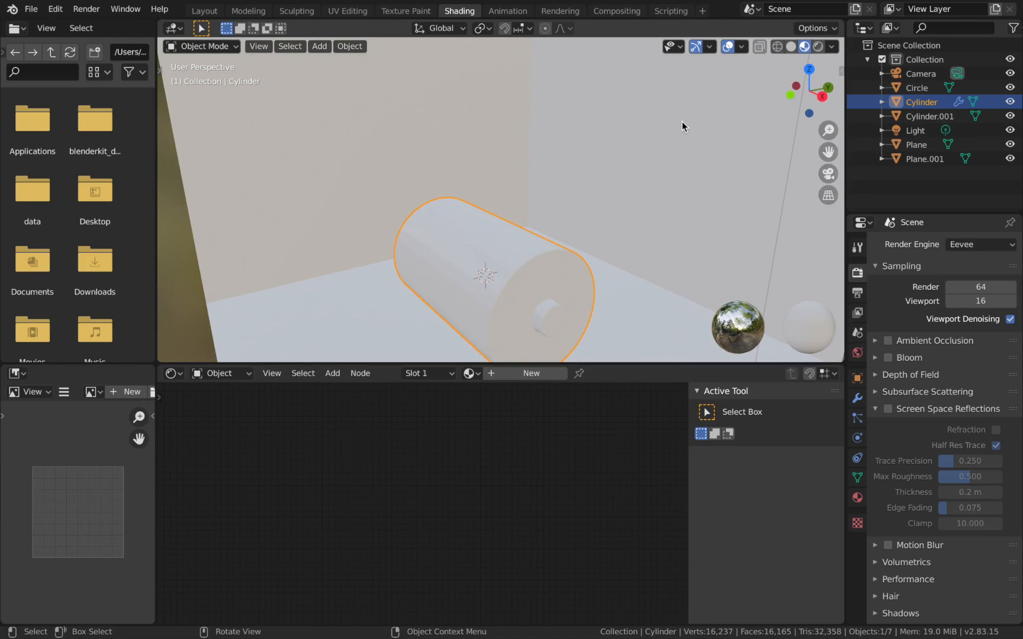
middle_drag(682, 121, 592, 131)
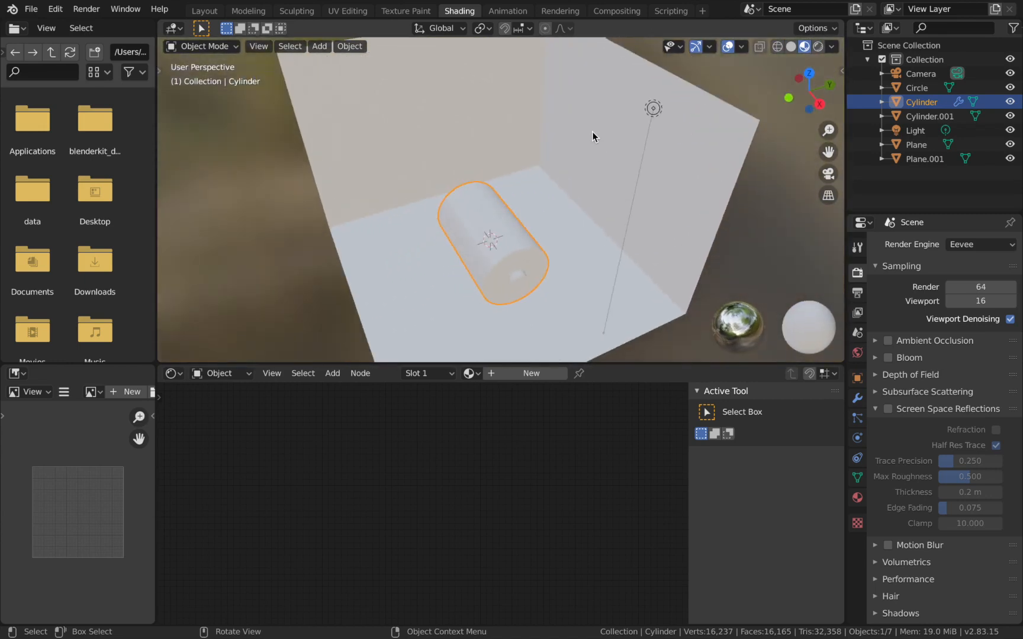
click(818, 47)
middle_drag(645, 148, 587, 62)
scroll(645, 148, down, 3)
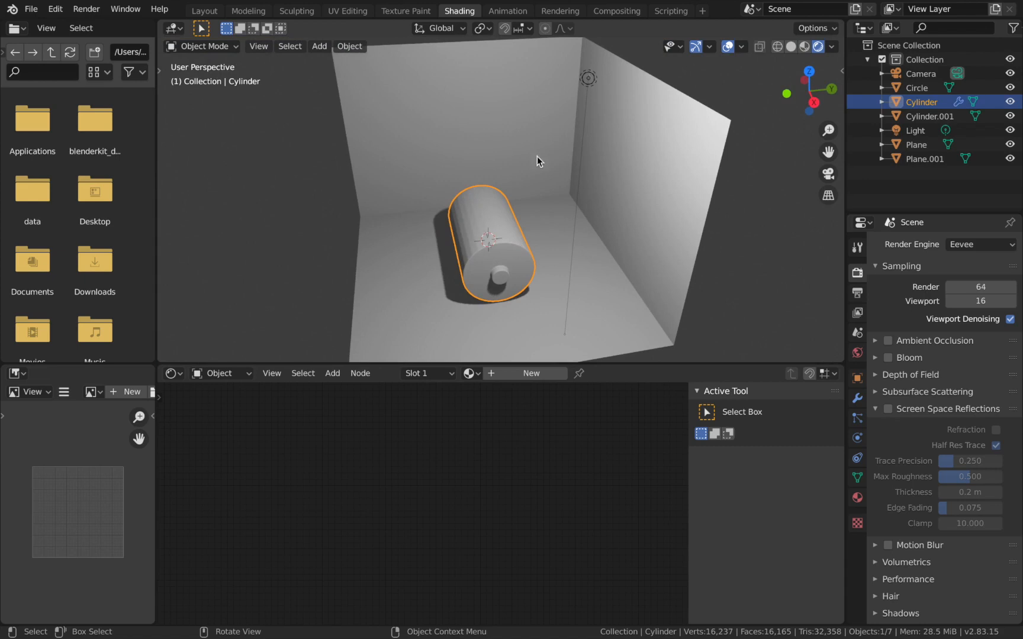
Enable Screen Space Reflections together with its Refraction option in the Eevee render settings.
scroll(504, 232, up, 4)
middle_drag(503, 228, 503, 228)
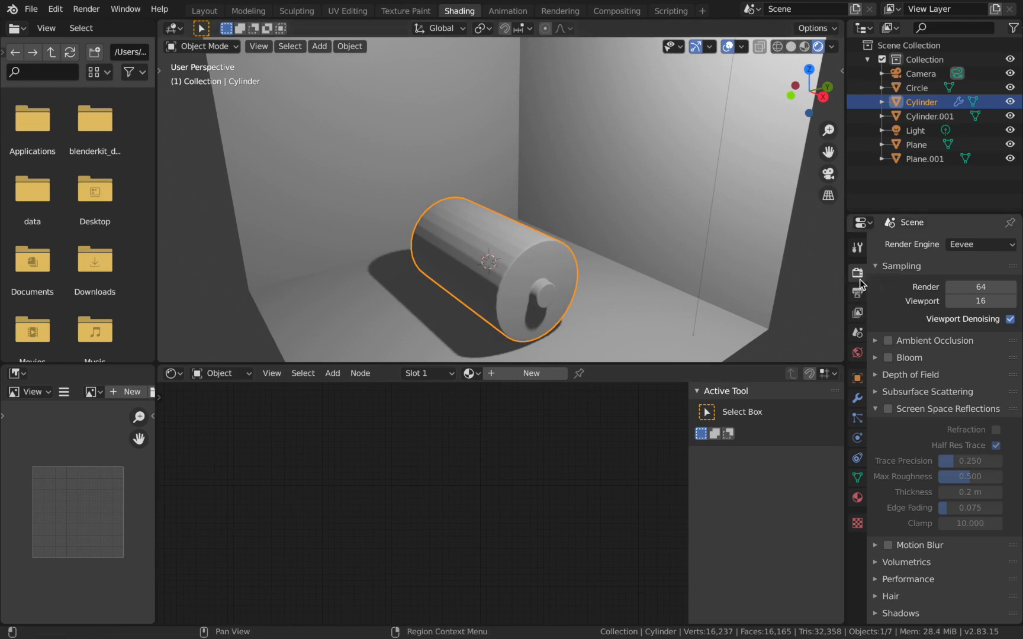
click(889, 411)
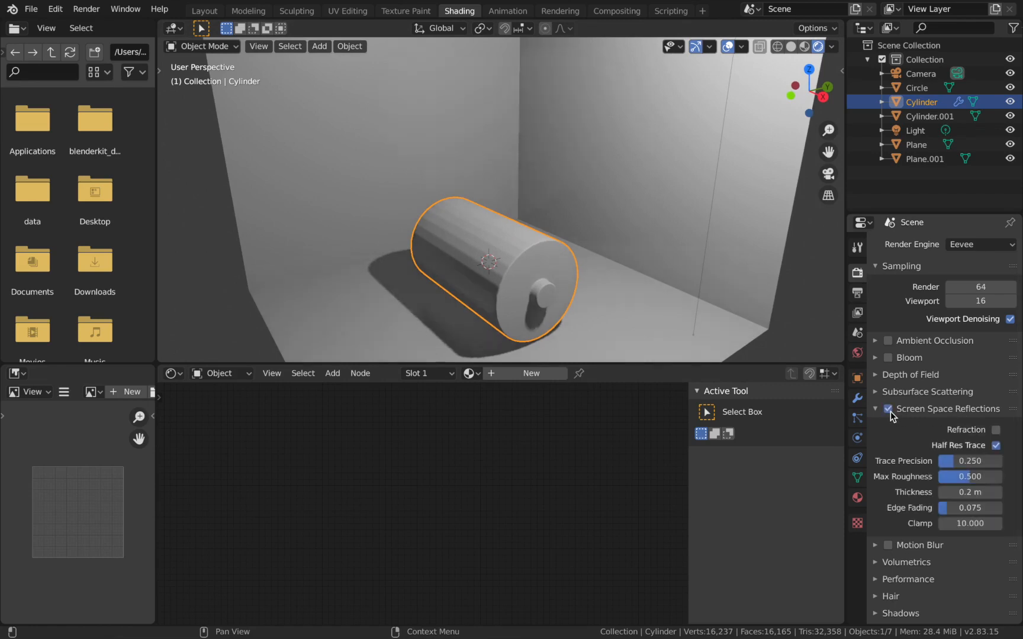
click(996, 431)
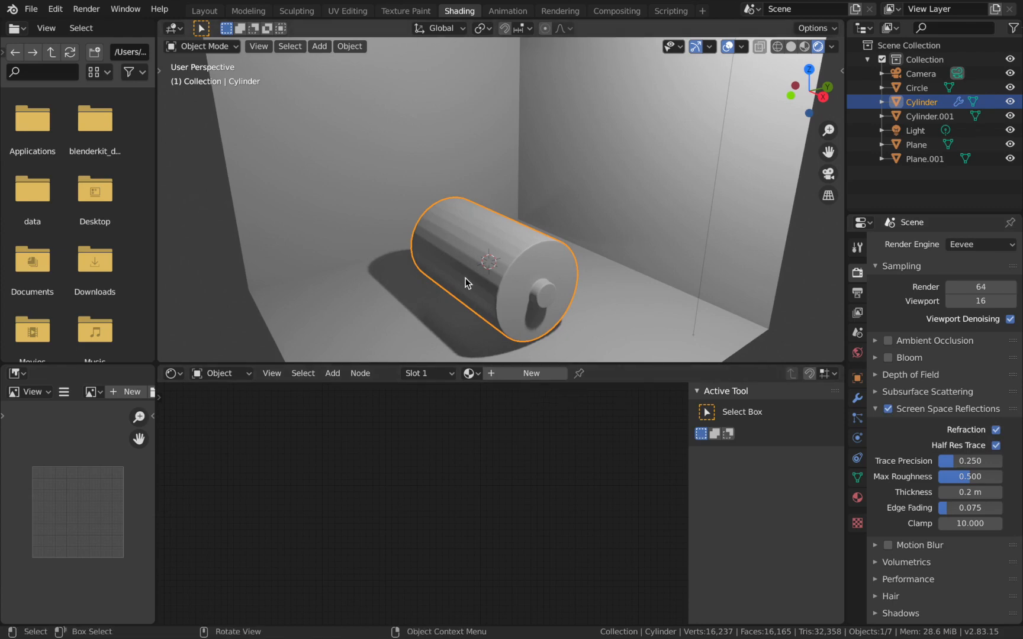
Create a new material for the selected cylinder and set its Principled BSDF Roughness to 0.
click(531, 373)
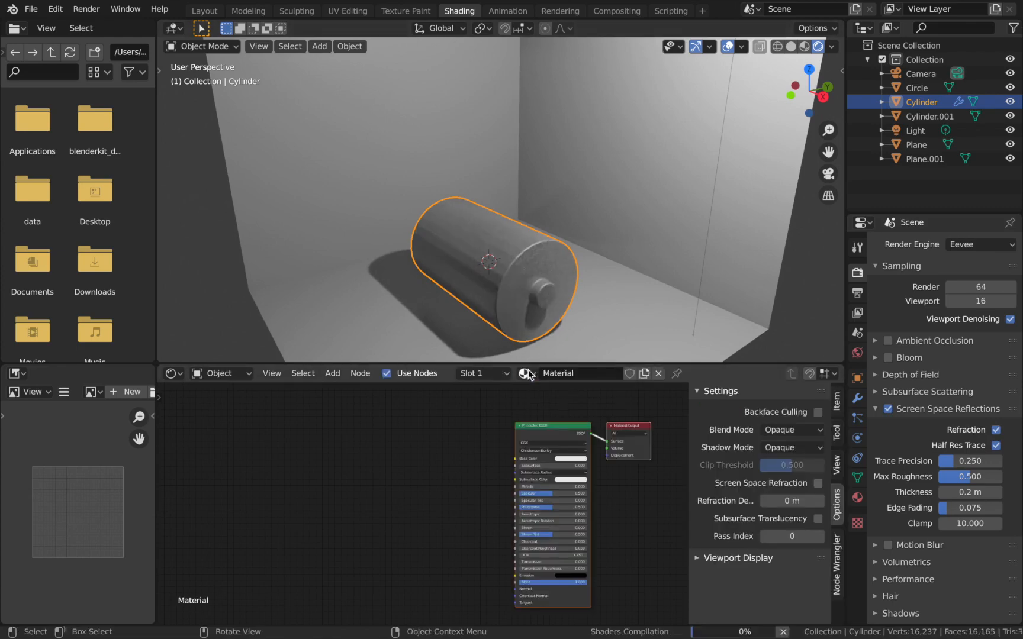
scroll(562, 437, up, 1)
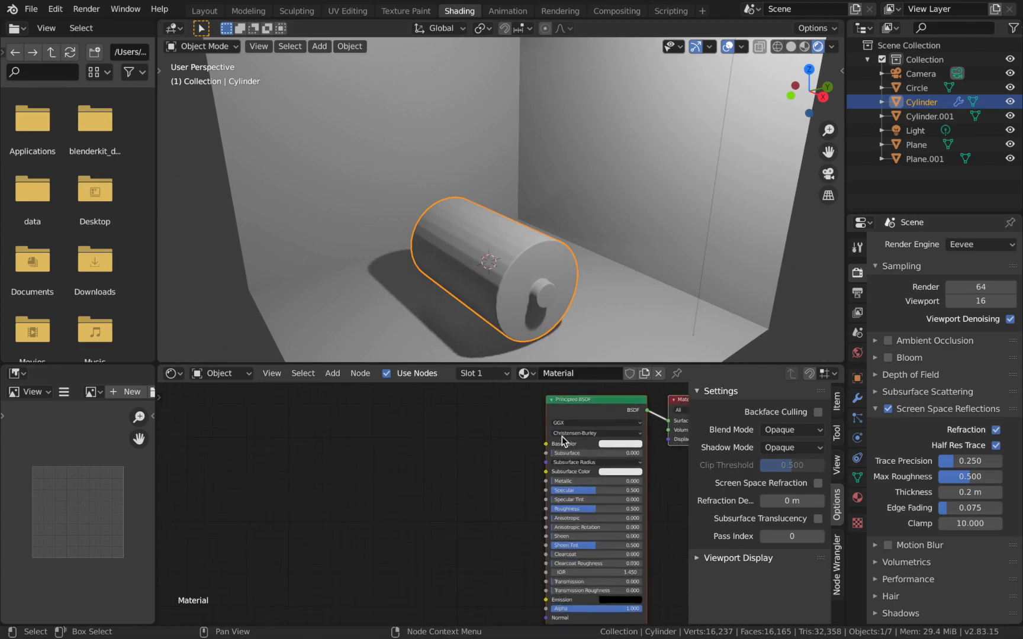
scroll(562, 437, right, 3)
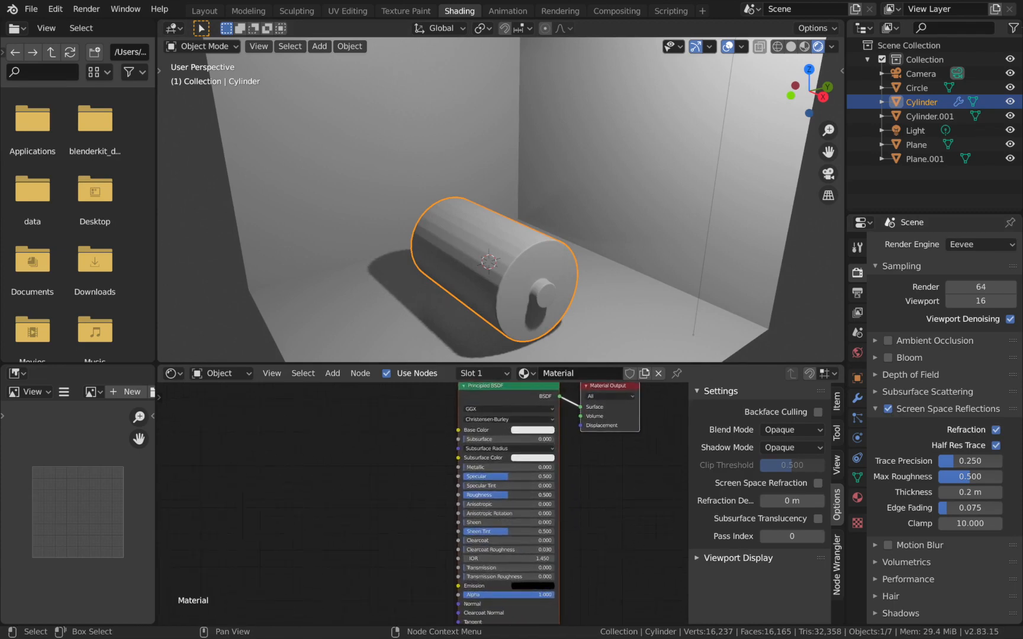
drag(515, 496, 466, 496)
scroll(607, 240, right, 3)
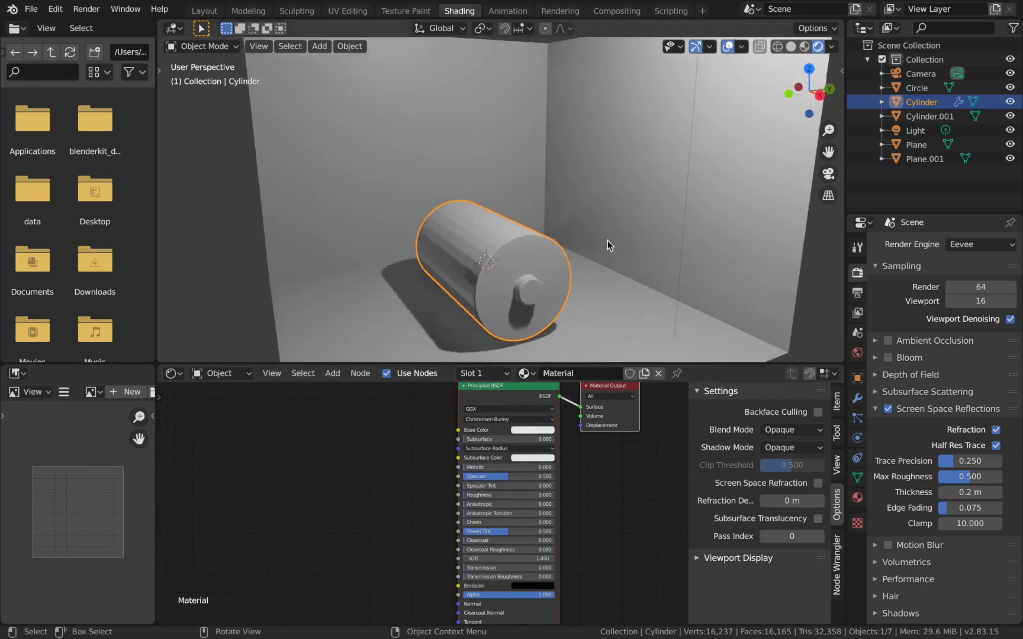
Set the Transmission of the cylinder's Principled BSDF to 1.
scroll(597, 503, down, 1)
click(519, 550)
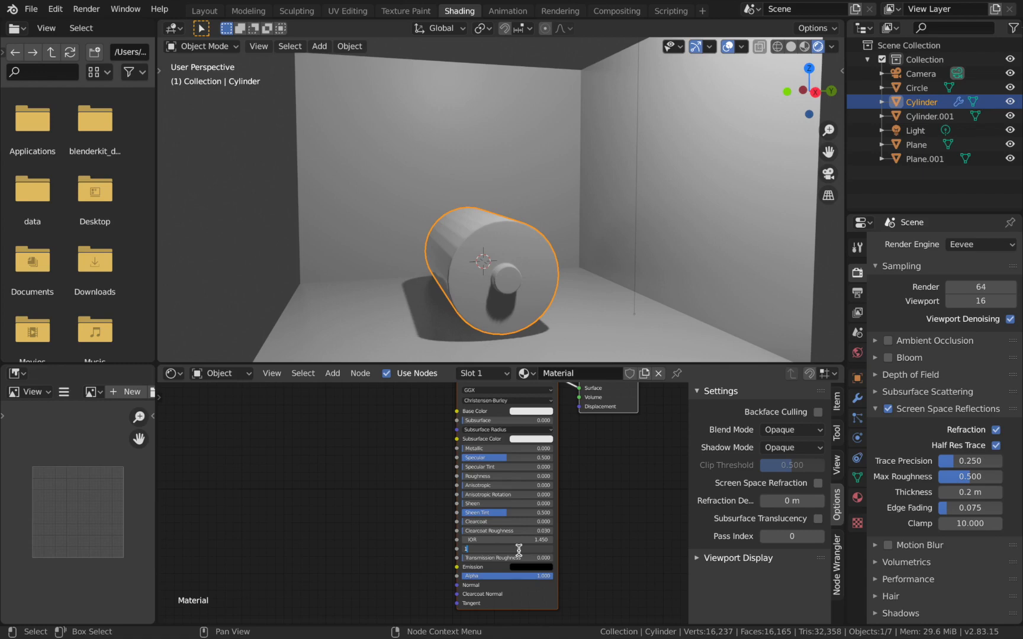
key(Return)
scroll(653, 193, left, 3)
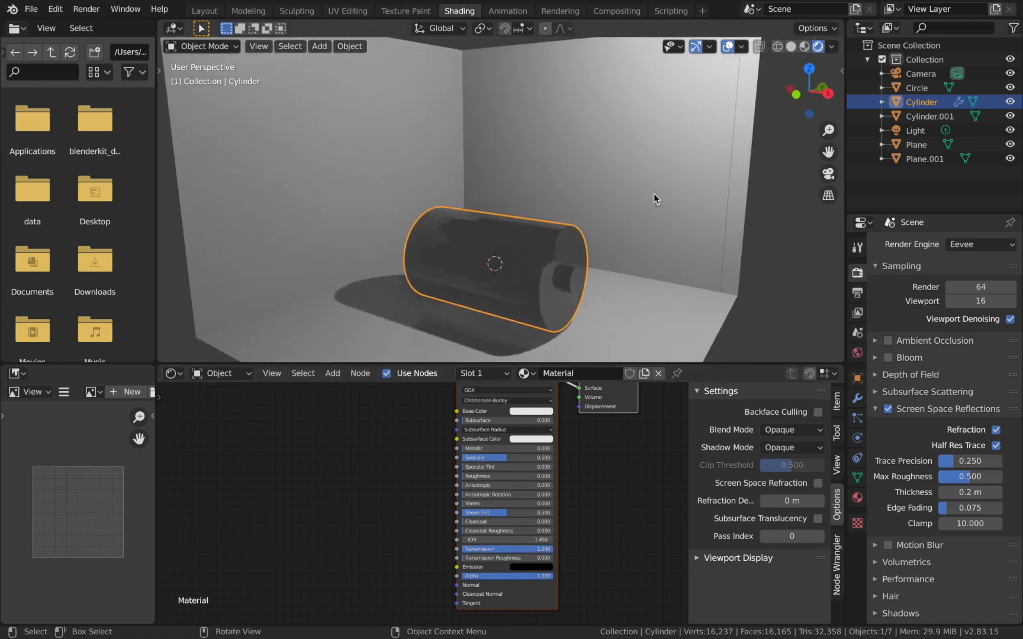
scroll(653, 193, up, 1)
scroll(653, 193, left, 3)
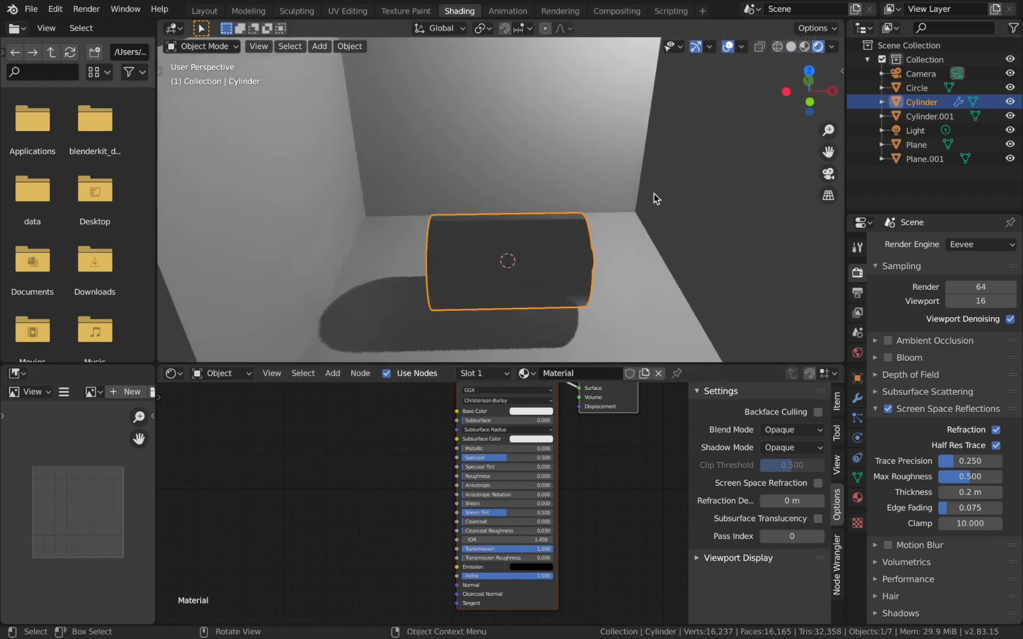
scroll(653, 192, right, 2)
scroll(712, 275, left, 2)
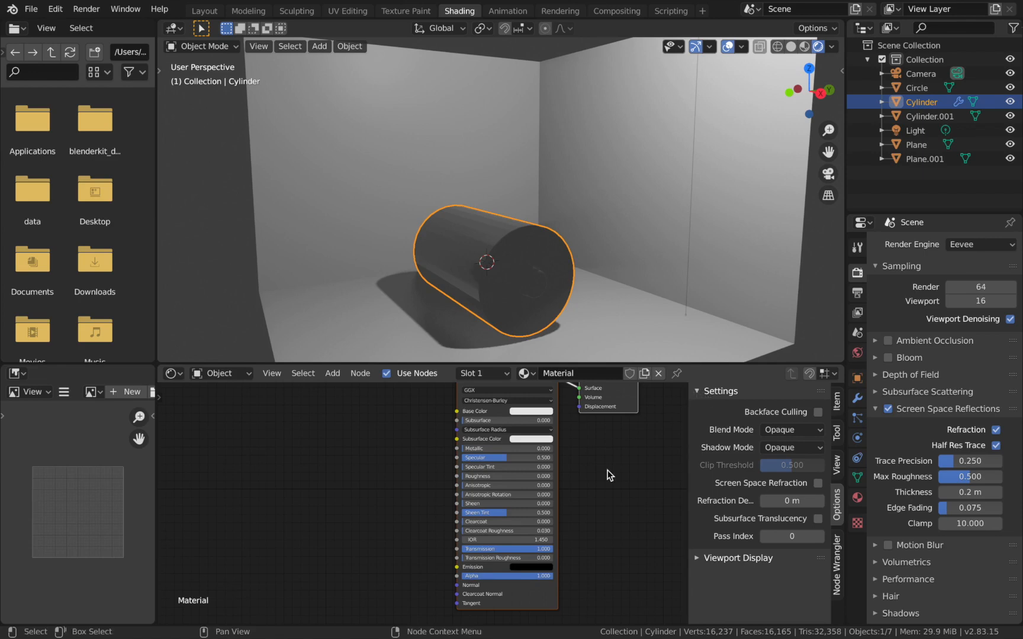
Enable Screen Space Refraction in the cylinder material's settings.
key(n)
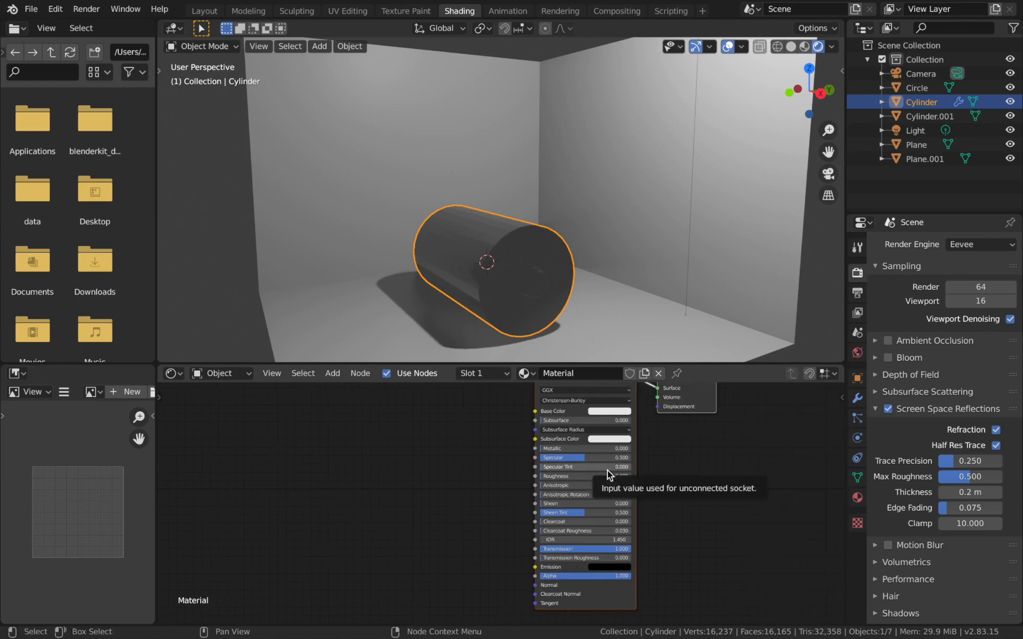
key(n)
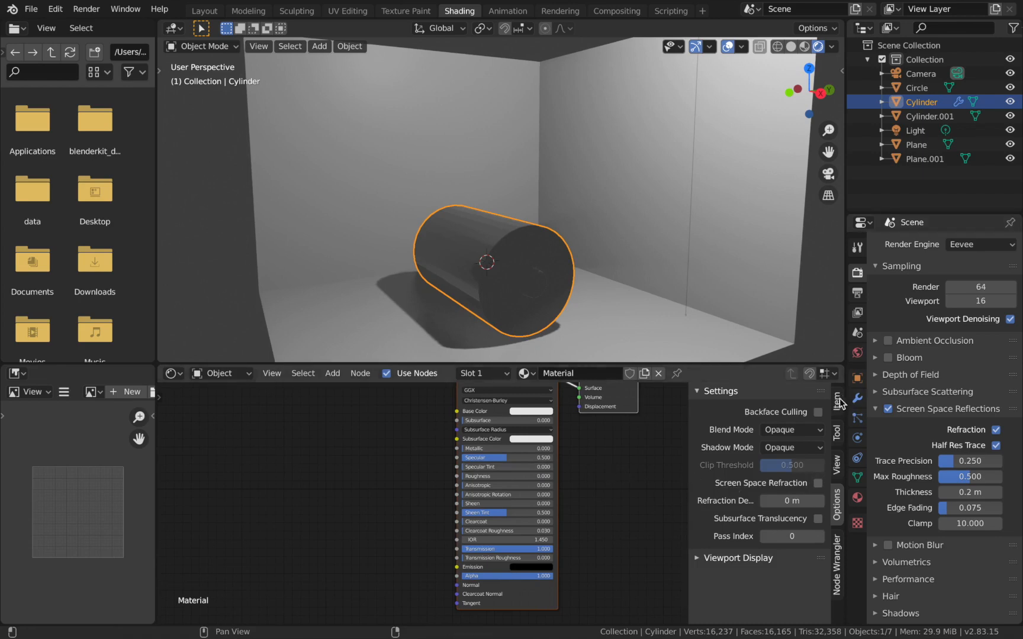
click(817, 483)
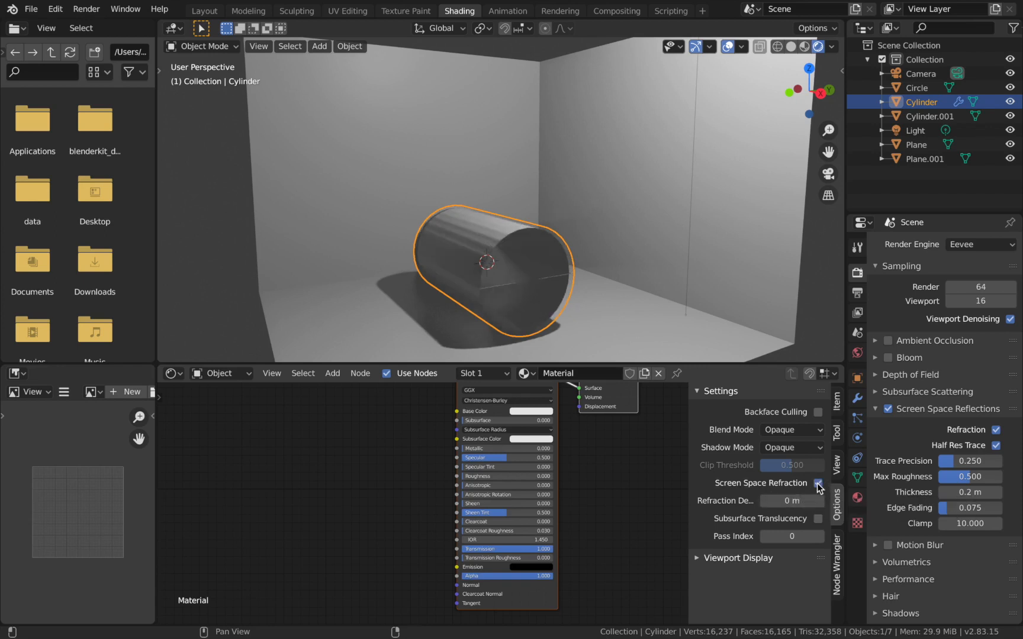
Give the horizontal plane inside the cylinder a new material and delete its Principled BSDF node.
middle_drag(474, 235, 532, 278)
click(474, 239)
click(537, 375)
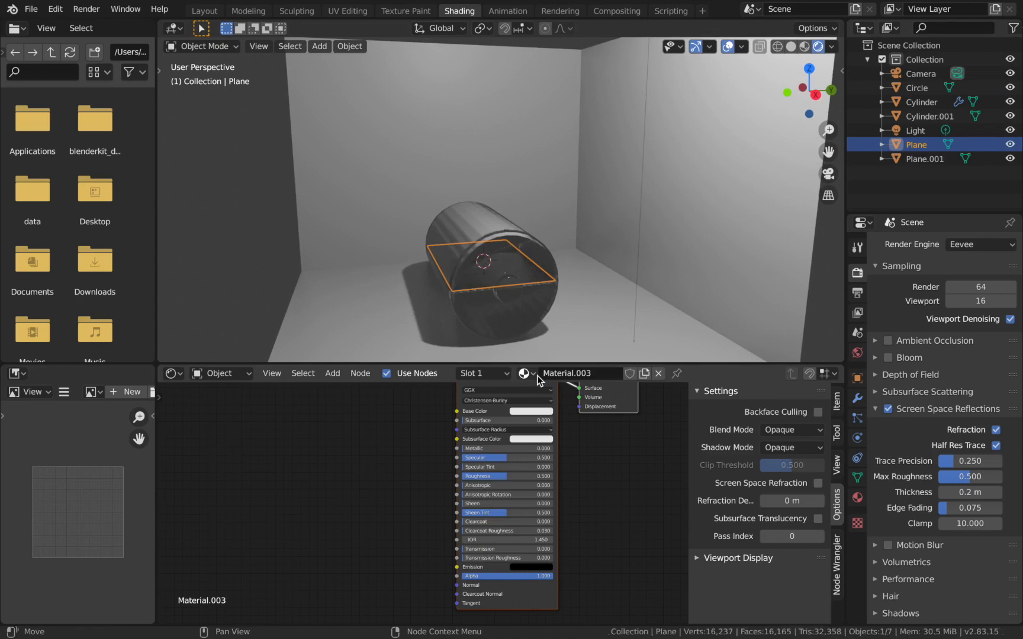
key(Home)
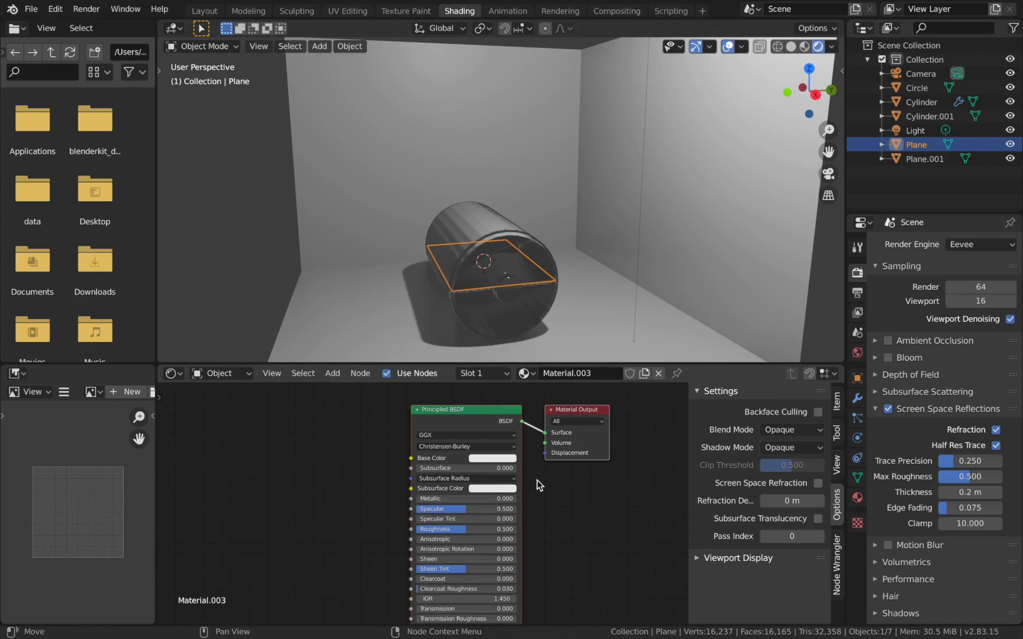
scroll(519, 471, up, 1)
click(454, 412)
key(x)
Add an Emission shader node and connect its output to the Surface input of the Material Output.
key(shift+a)
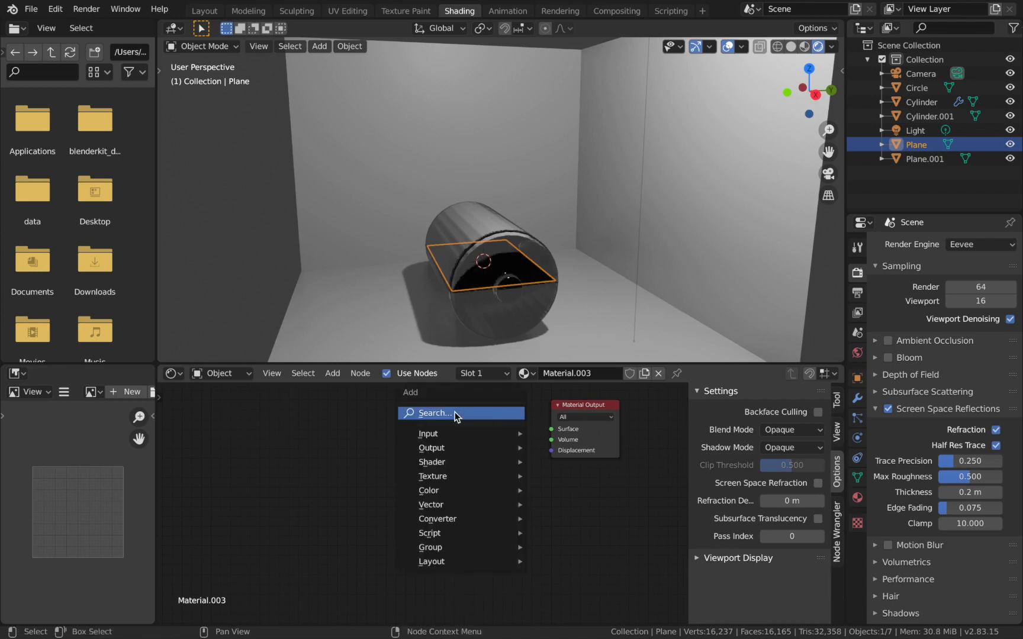
click(455, 413)
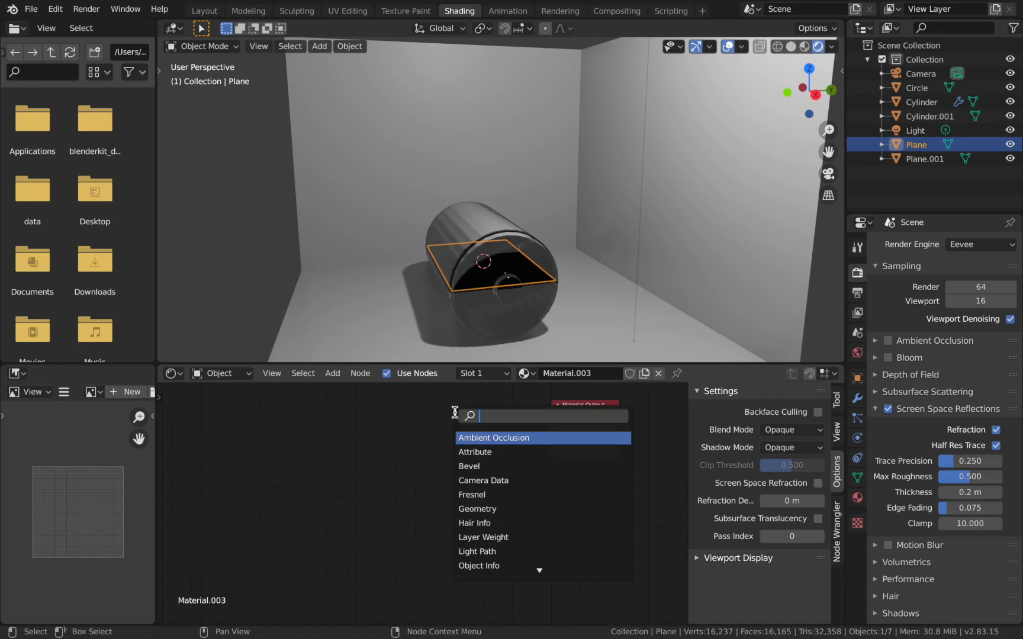
text(emis)
key(Return)
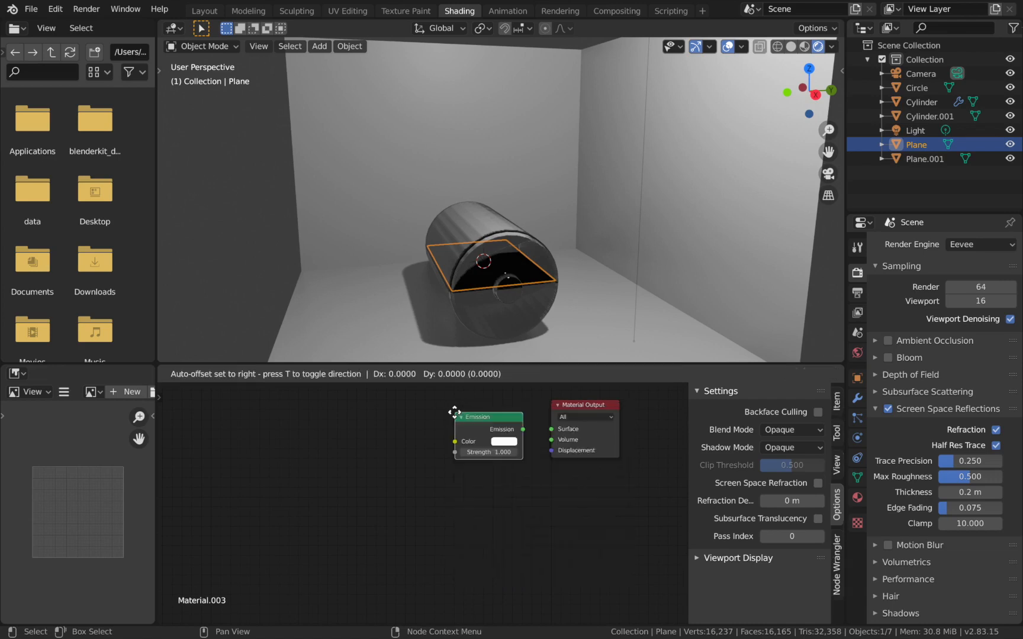
click(417, 413)
drag(486, 429, 554, 434)
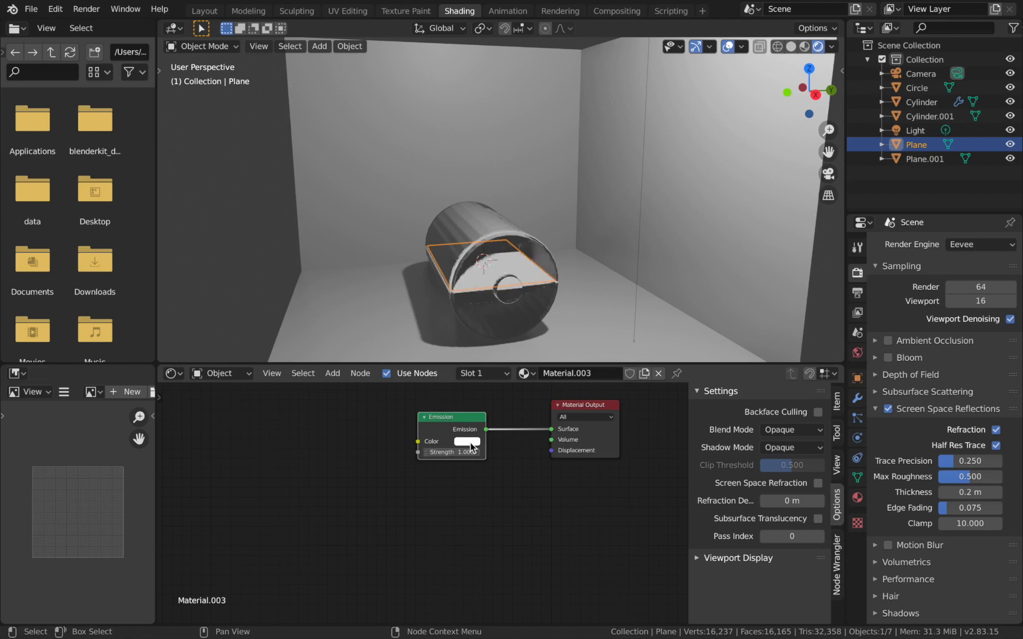
Set the Emission node's Strength to 10 for the plane's material.
middle_drag(585, 320, 585, 320)
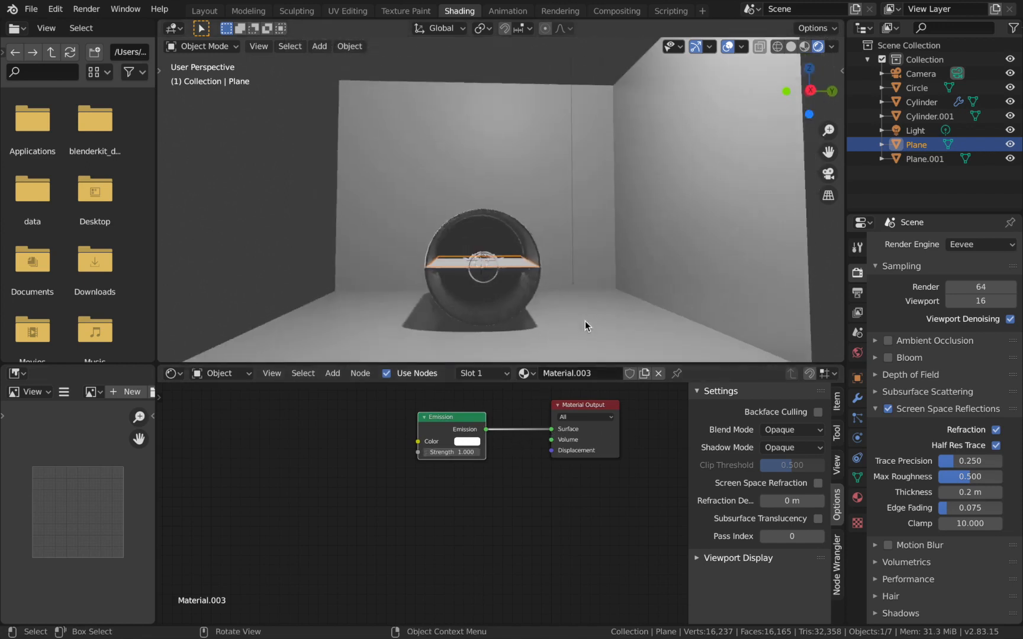
click(449, 452)
text(q)
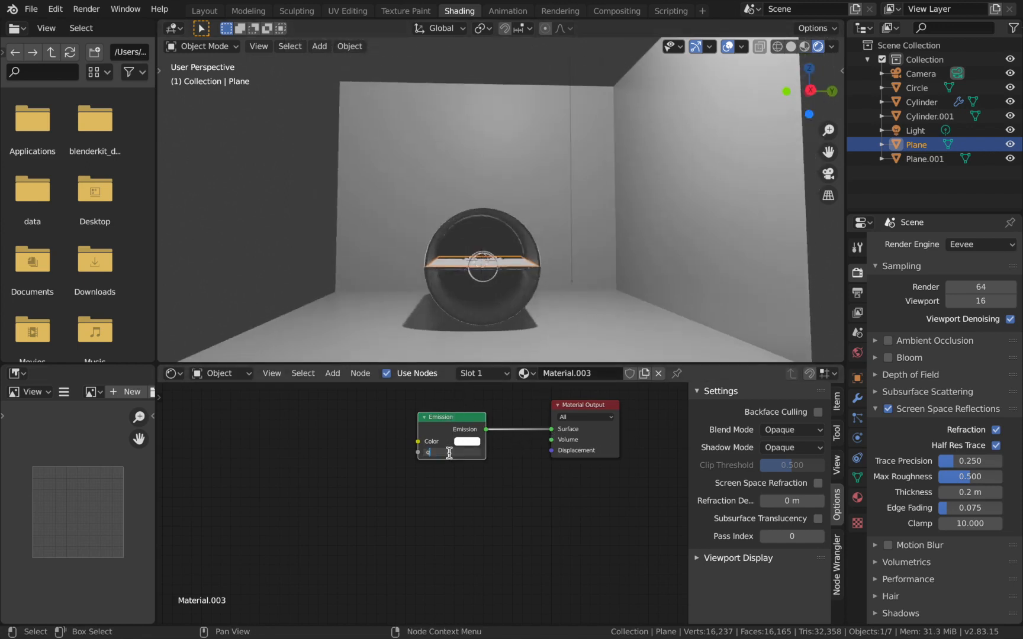
key(Return)
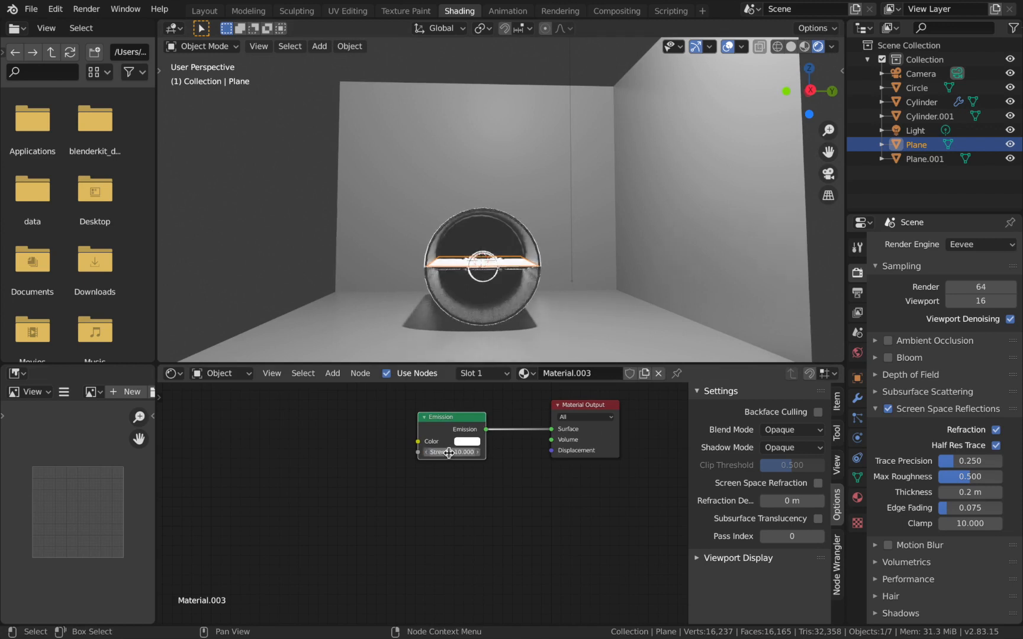
middle_drag(492, 324, 492, 323)
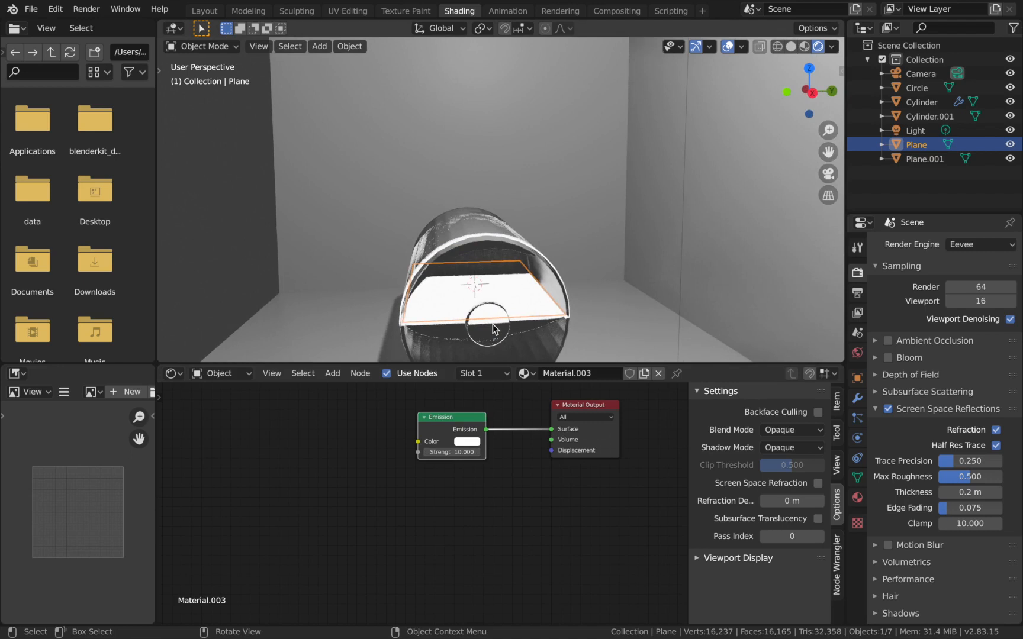
Set the Emission node's color to a fully saturated bright green.
click(466, 439)
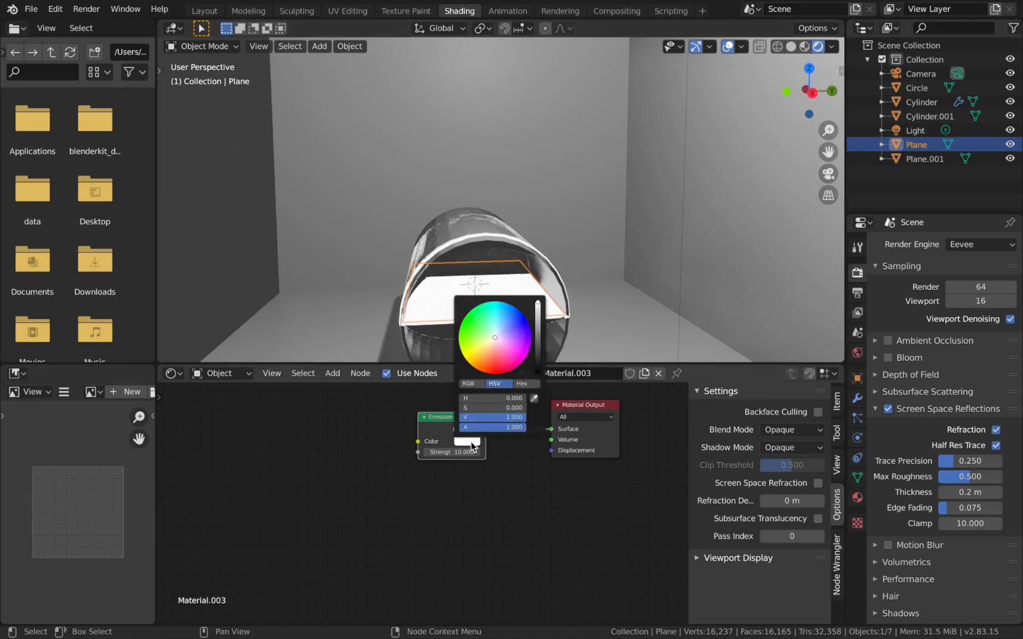
click(487, 336)
click(460, 328)
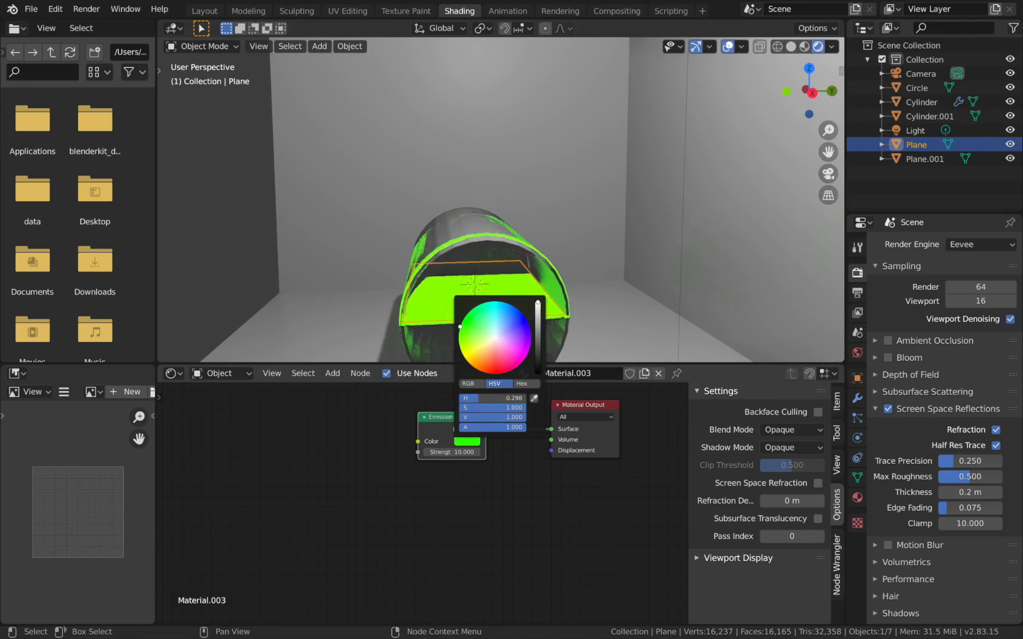
drag(459, 327, 461, 323)
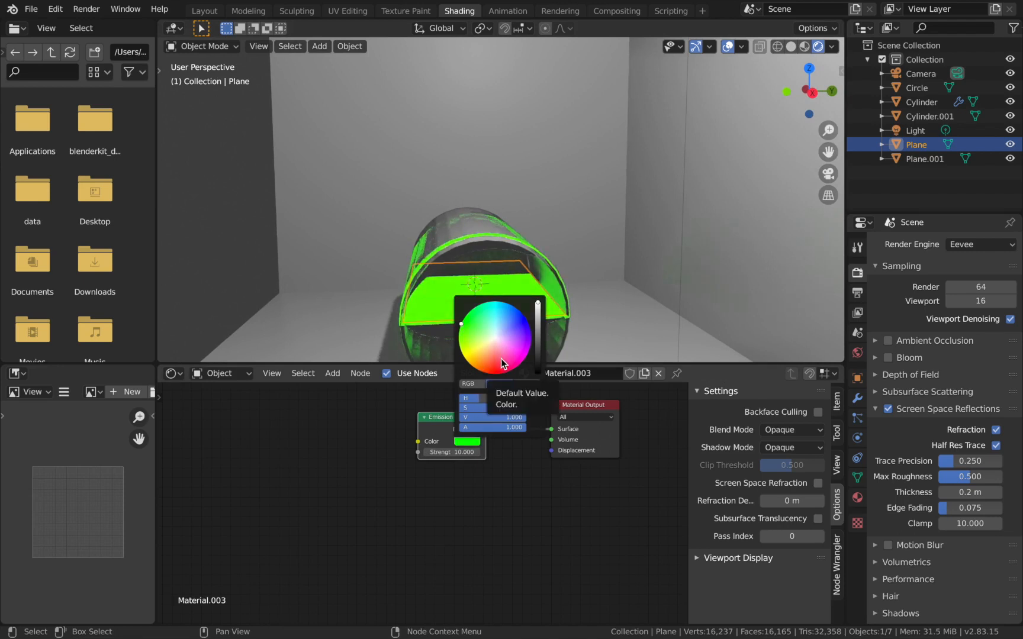
Change the Emission node's color to a fully saturated red with a hue of about 0.98.
key(KP_1)
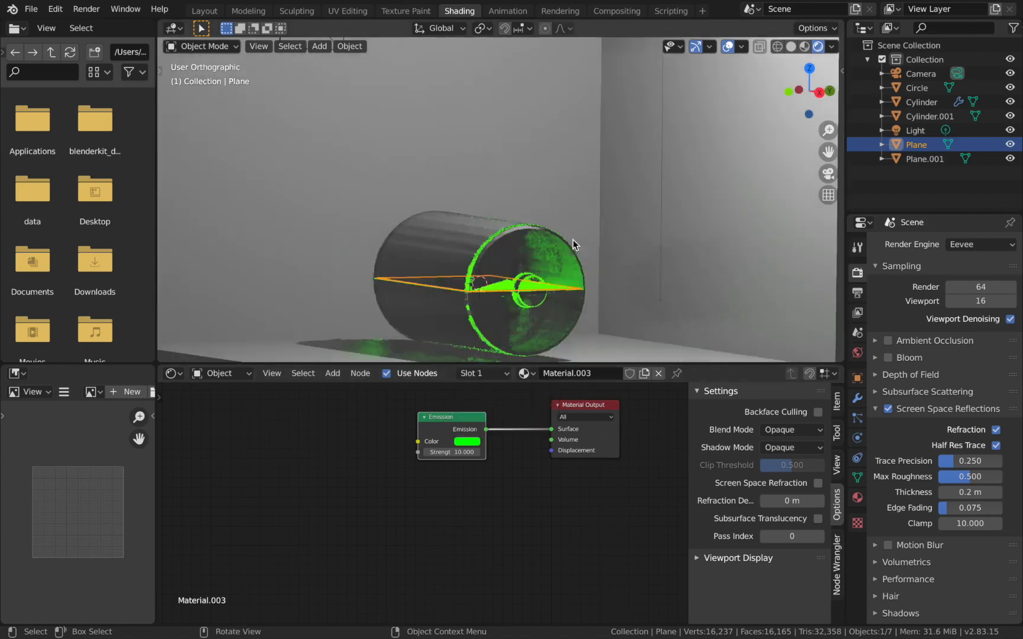
key(KP_3)
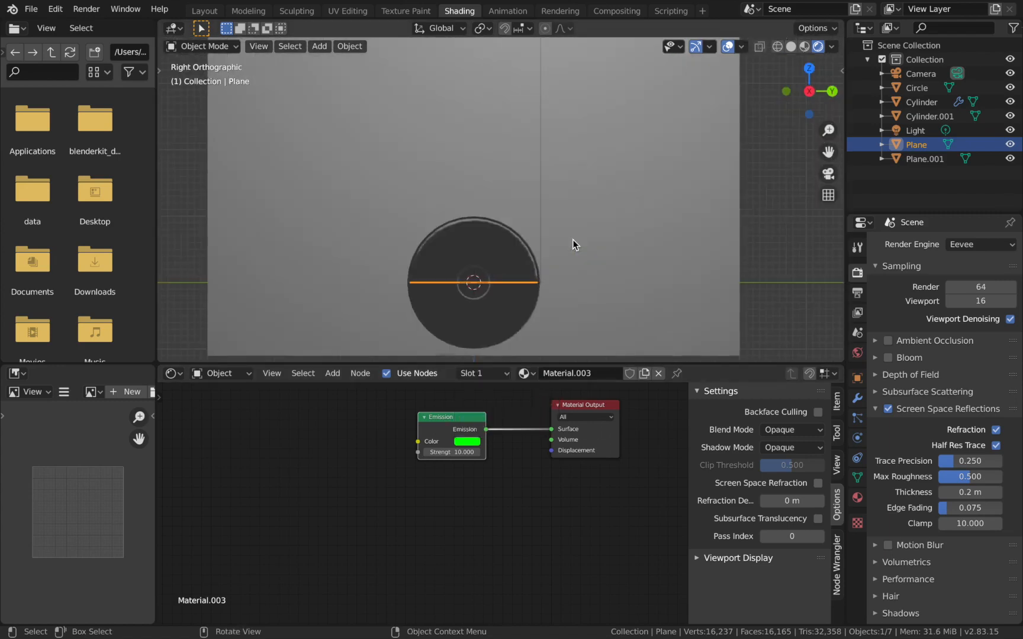
scroll(572, 239, up, 3)
scroll(572, 239, down, 4)
key(KP_3)
scroll(526, 287, up, 4)
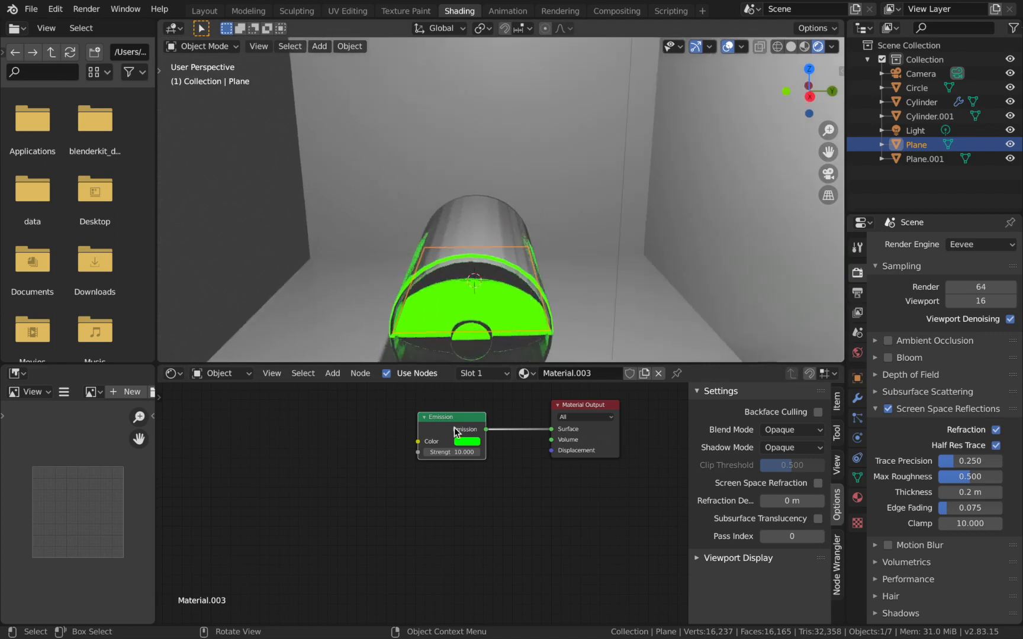
click(467, 442)
click(494, 368)
drag(494, 368, 499, 373)
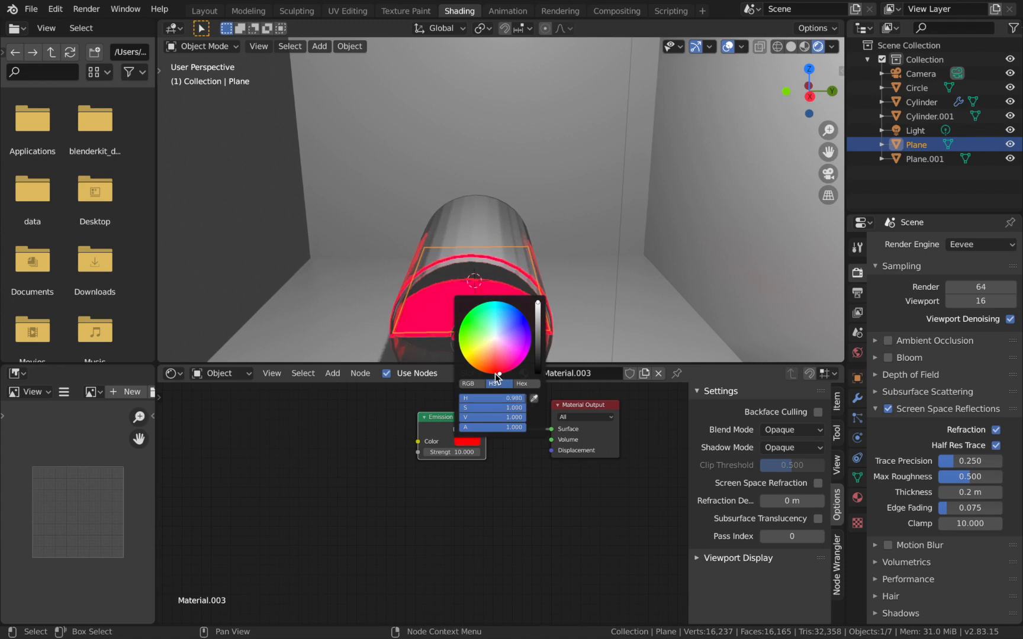
Fine-tune the plane's Emission color to a pure red with a hue of 0.003.
drag(495, 368, 495, 374)
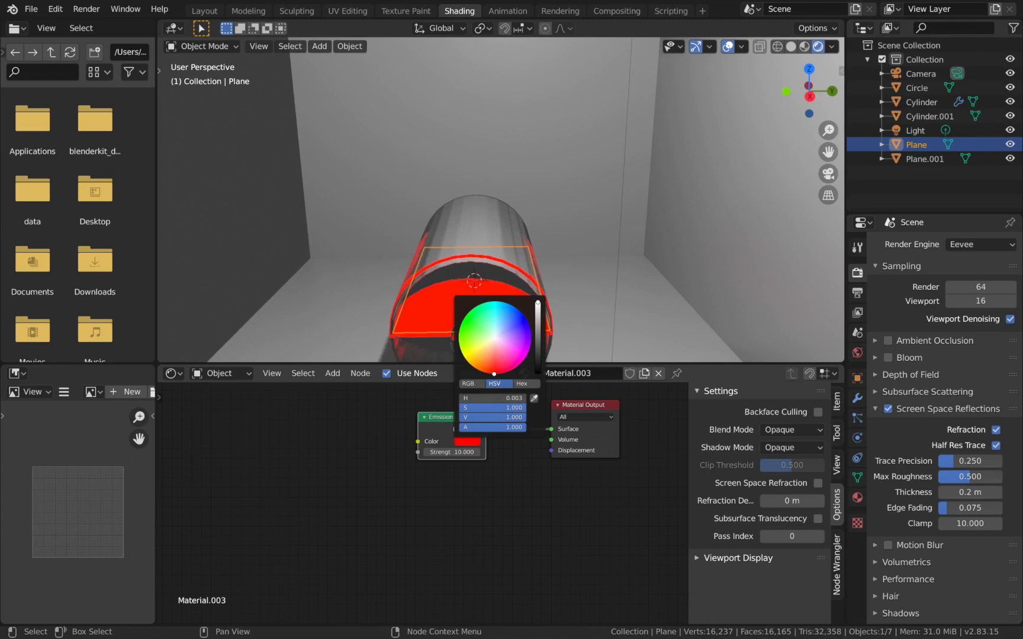
scroll(519, 241, down, 3)
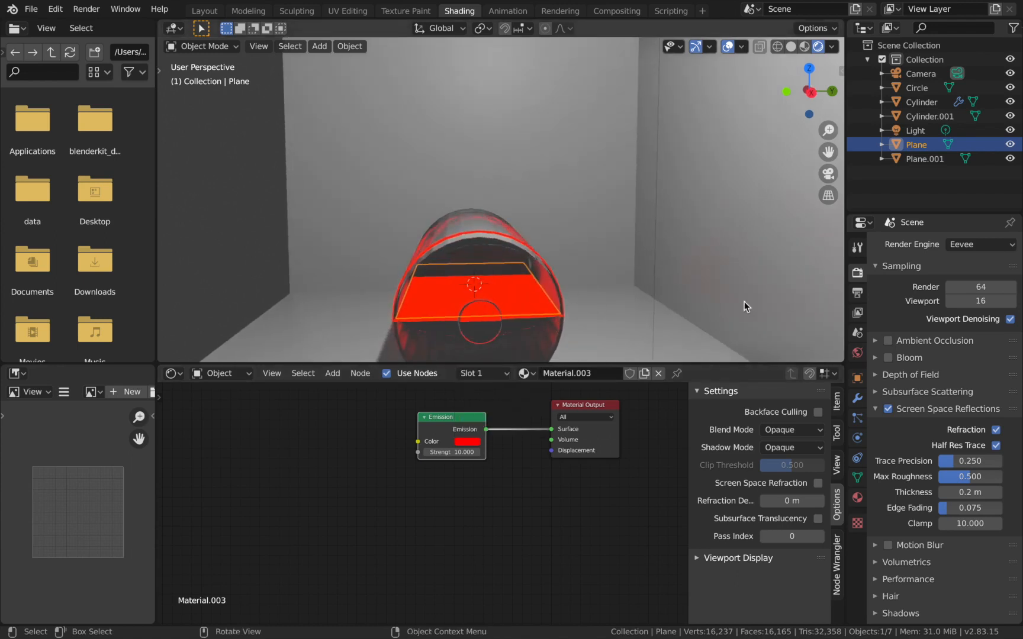
Set the World background color to black.
click(856, 354)
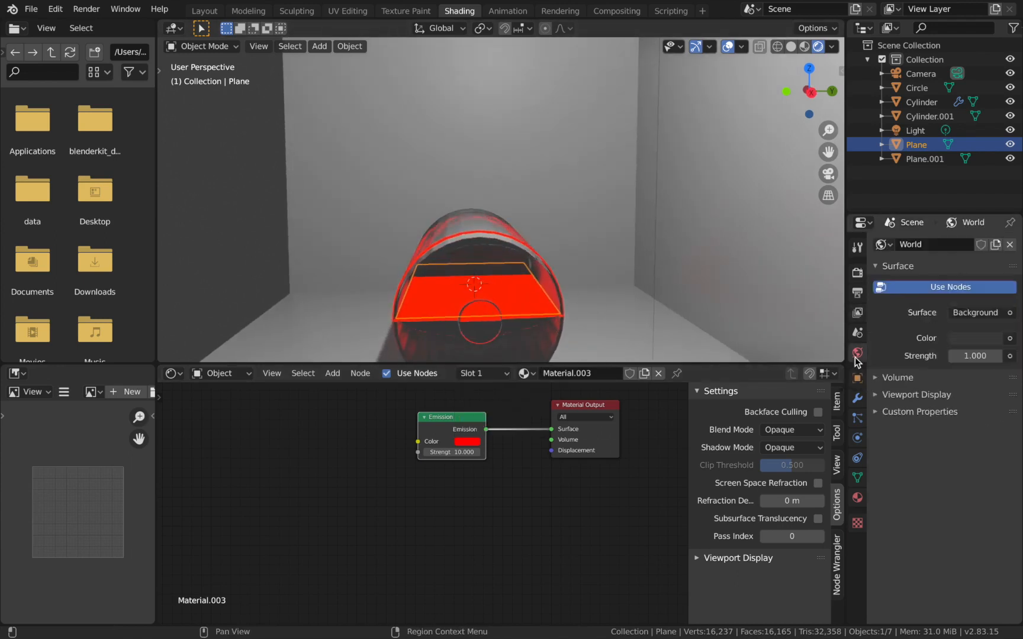
click(967, 339)
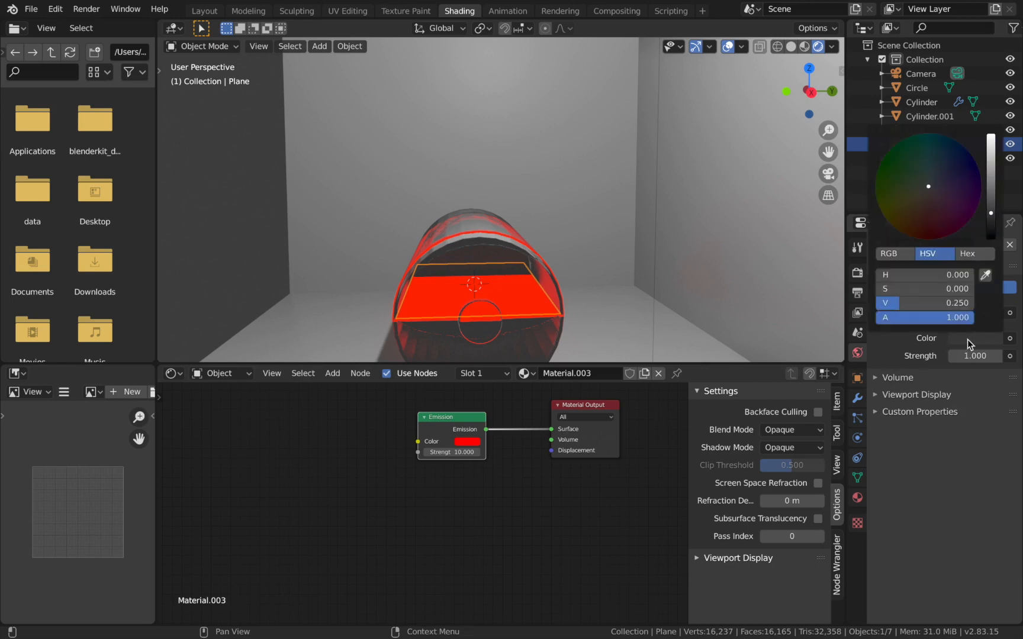
click(990, 233)
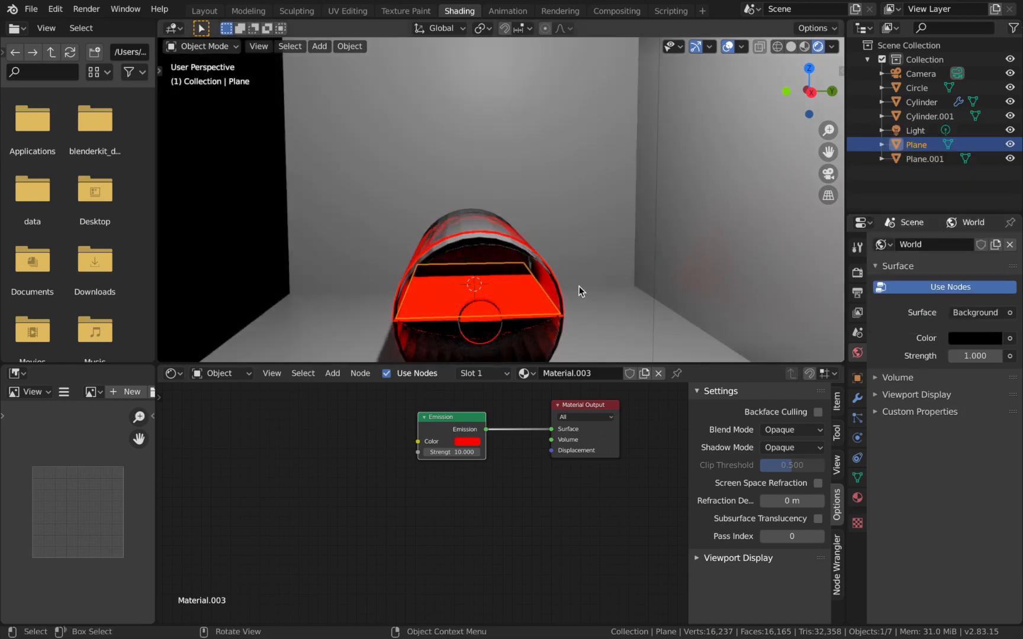
Examine the red glow and refraction in the glass cylinder from several angles, including the right orthographic view.
scroll(578, 286, down, 3)
scroll(578, 286, down, 2)
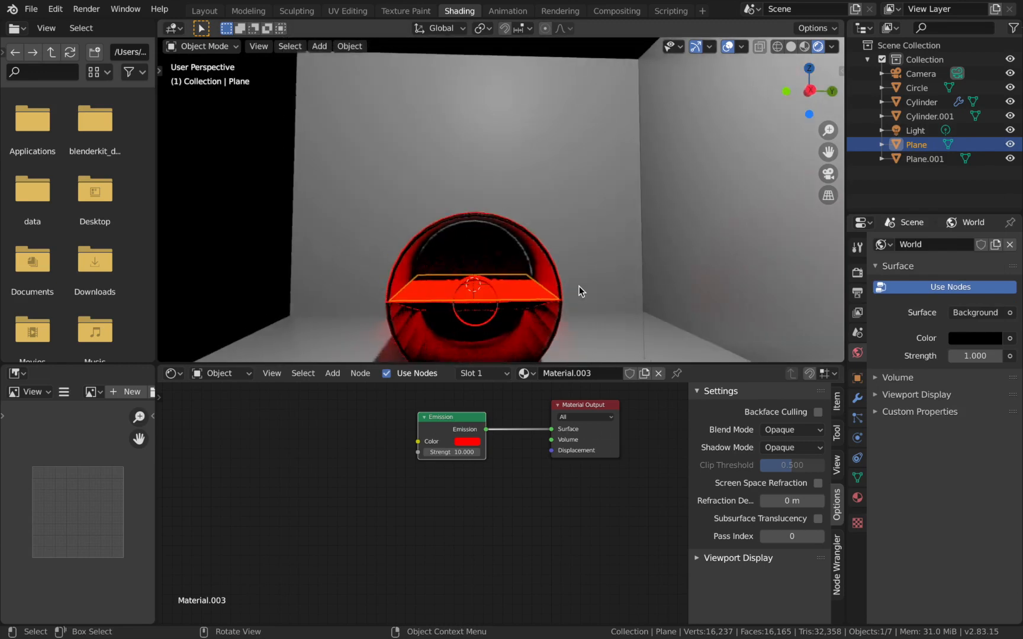
key(KP_1)
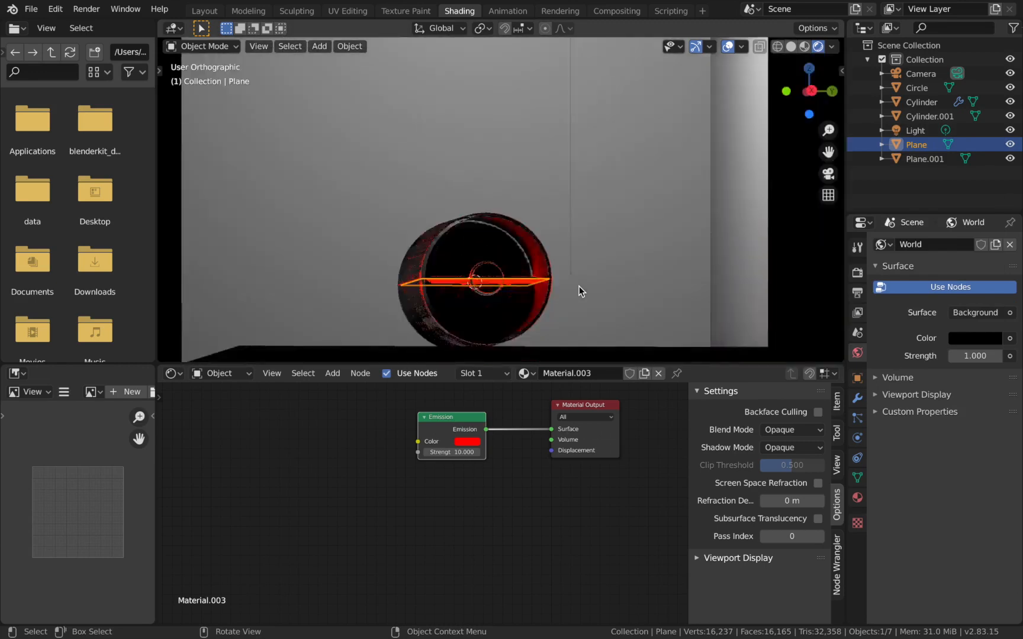
key(KP_3)
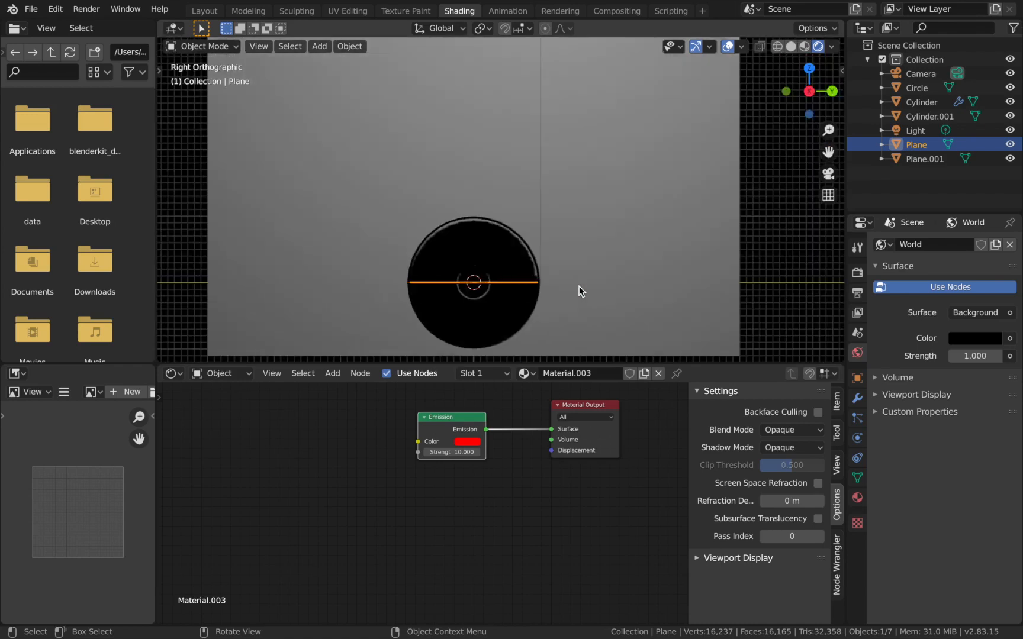
scroll(578, 286, up, 2)
scroll(579, 286, down, 2)
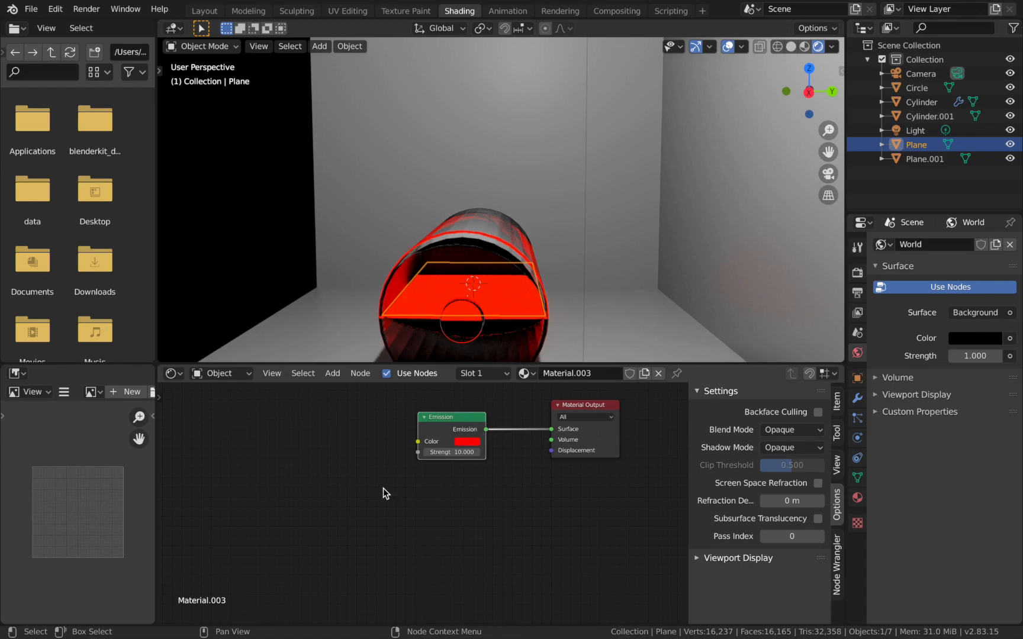
middle_drag(583, 261, 468, 267)
Create a new material for the Cylinder.001 object and delete its Principled BSDF node.
click(447, 273)
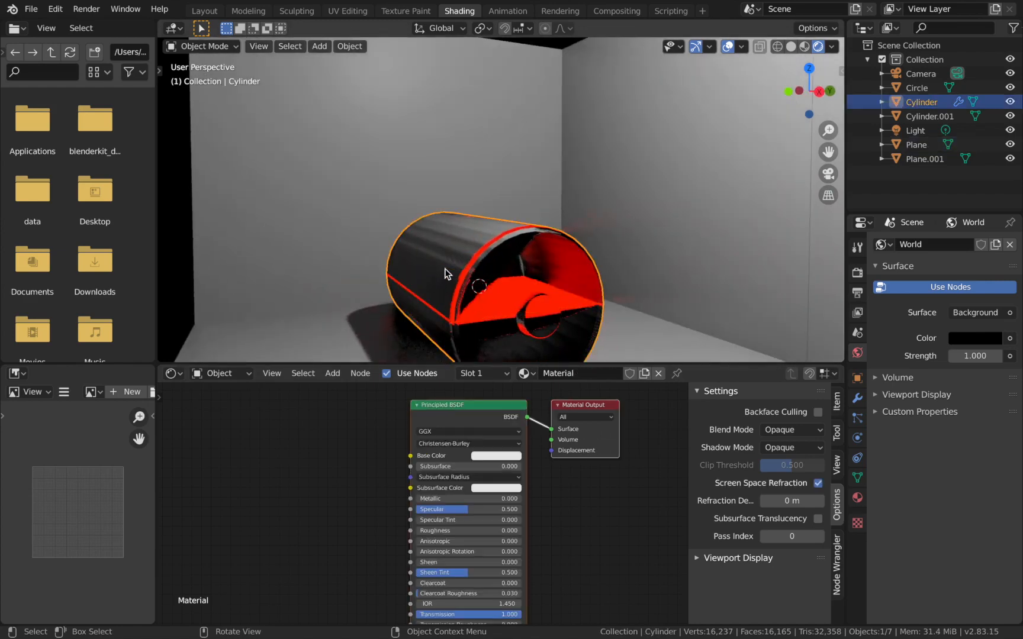
click(954, 116)
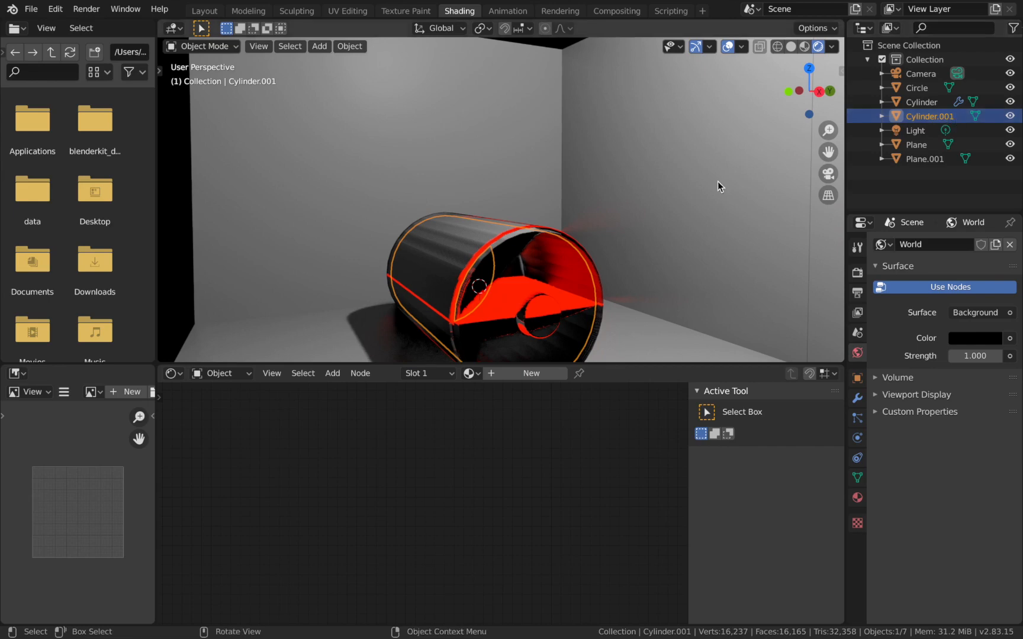
middle_drag(717, 181, 678, 176)
click(535, 370)
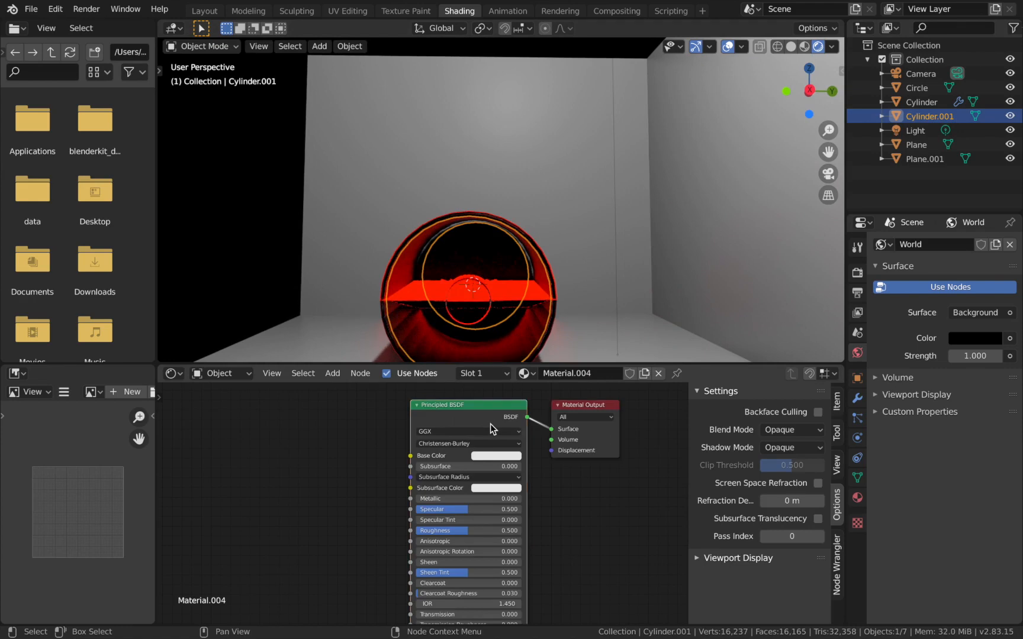
key(x)
Add an Emission node to the Cylinder.001 material, connect it to the Material Output's Surface input, and place it lower in the node graph.
key(shift+a)
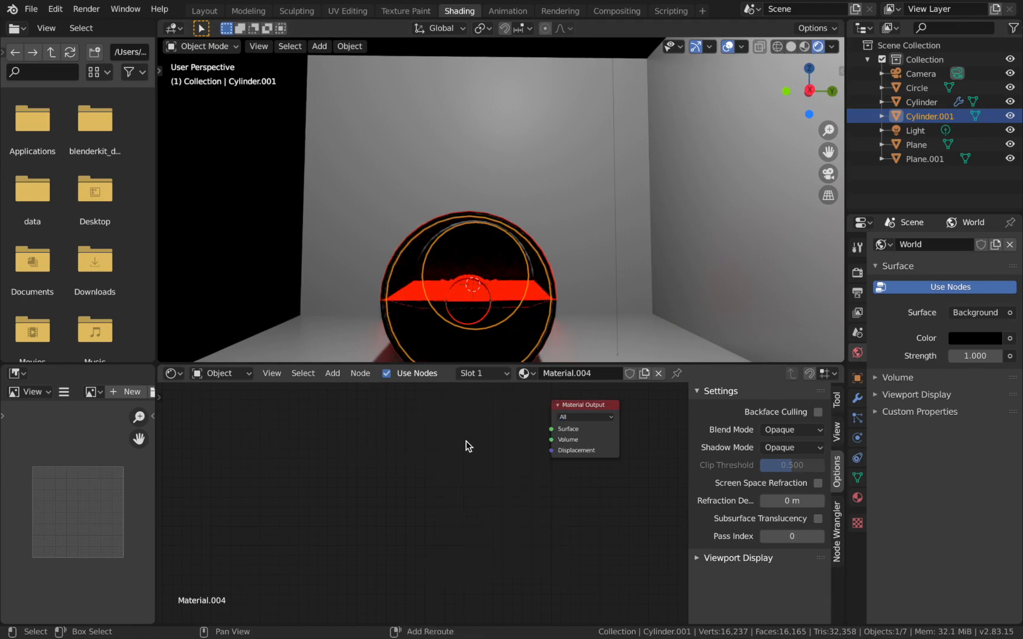
key(shift+a)
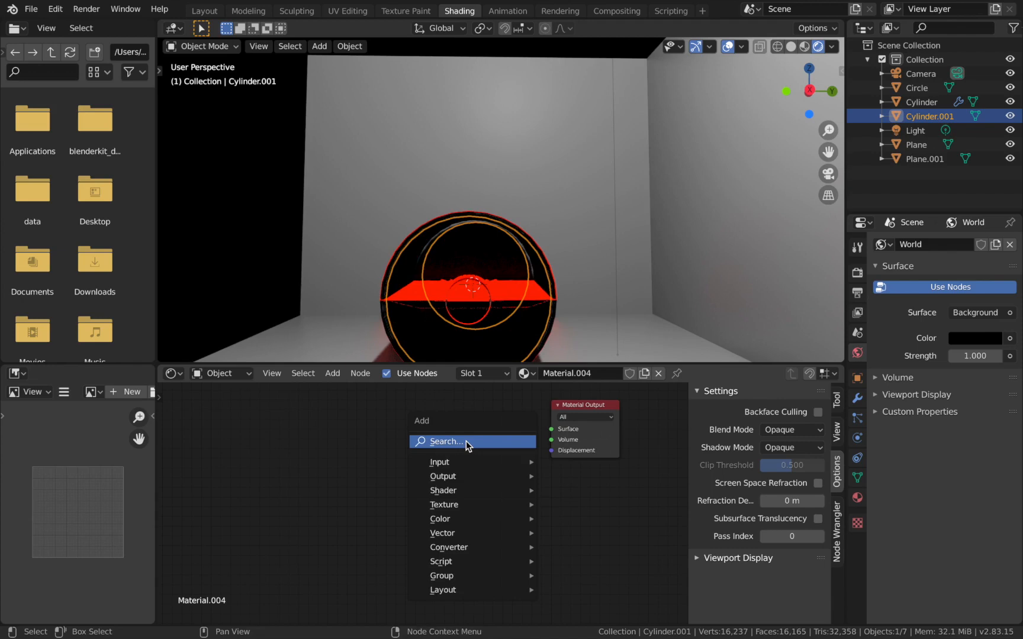
click(466, 441)
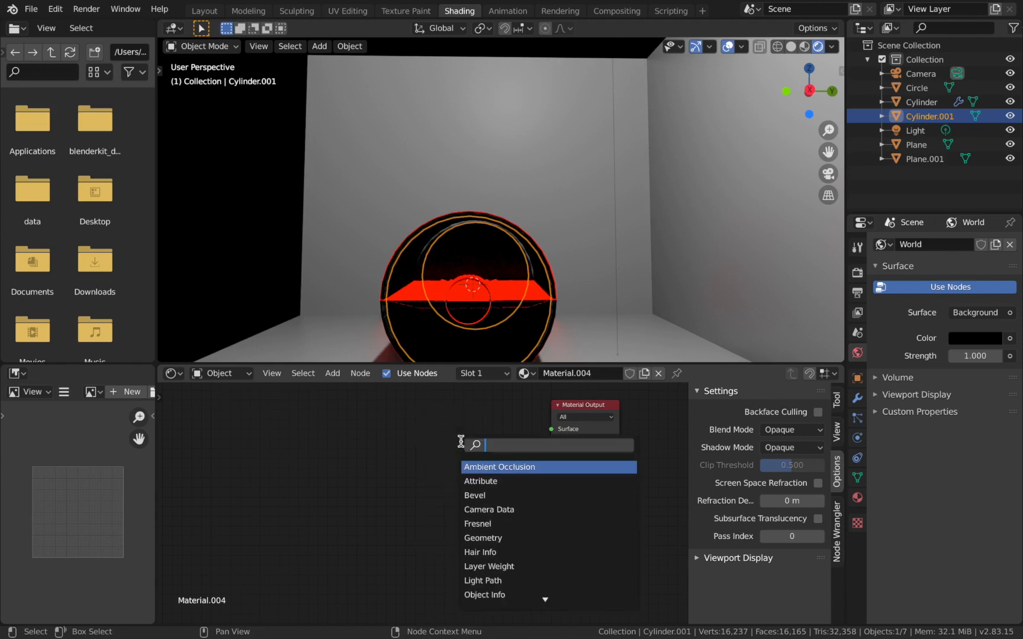
text(emis)
key(Return)
click(426, 432)
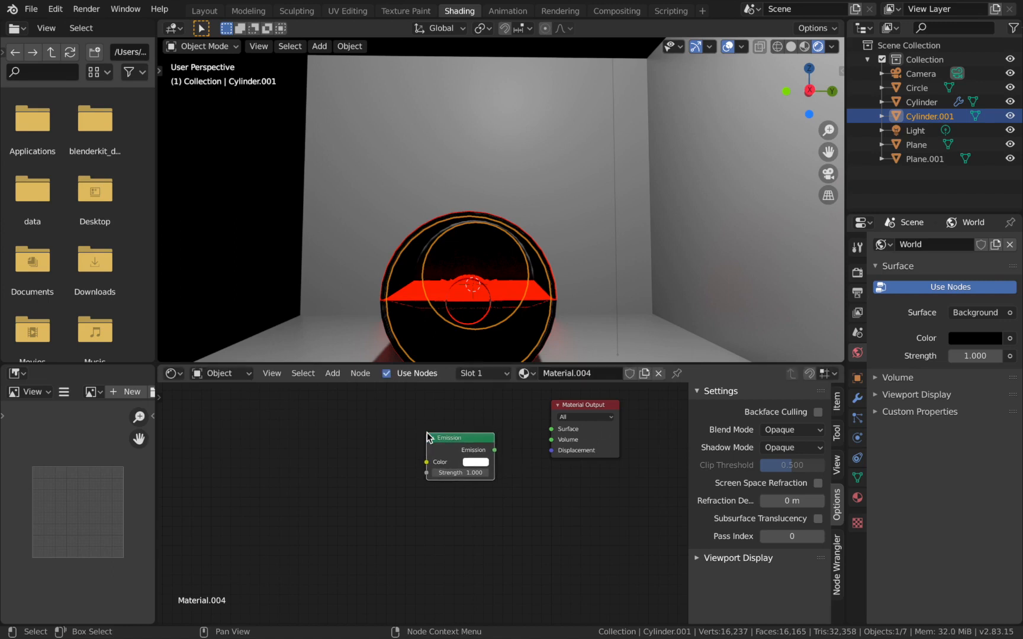
drag(495, 450, 551, 429)
drag(474, 445, 407, 493)
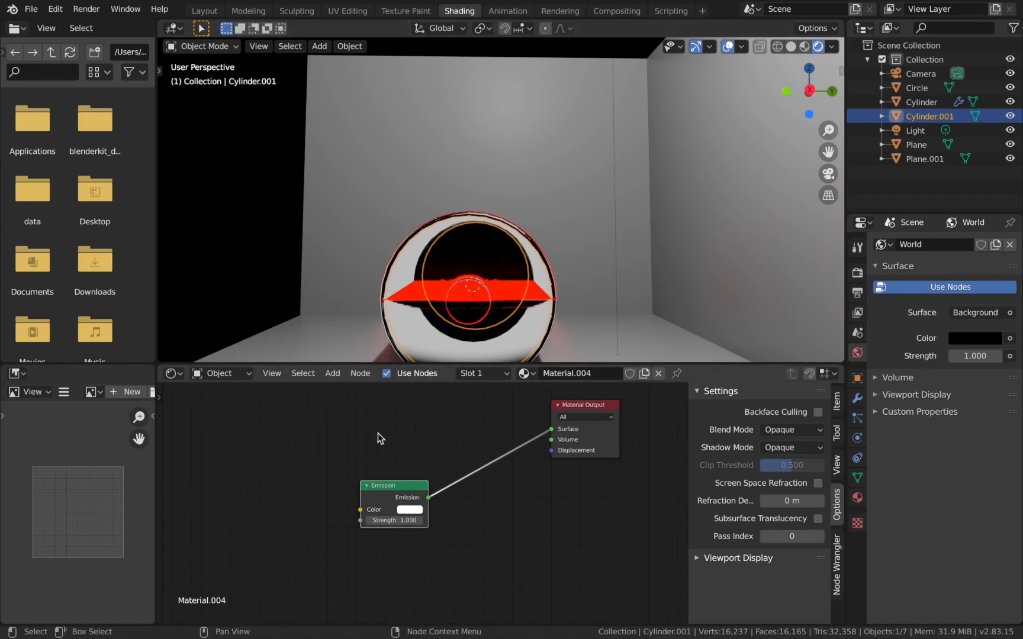
Add a Transparent BSDF node just above the Emission node.
scroll(535, 312, right, 5)
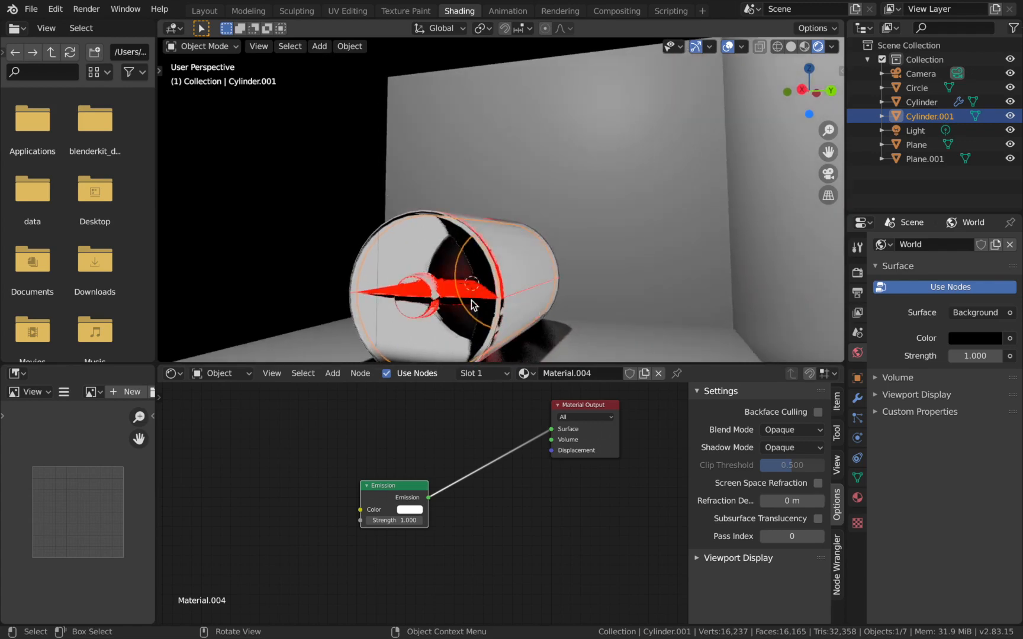
scroll(471, 303, left, 5)
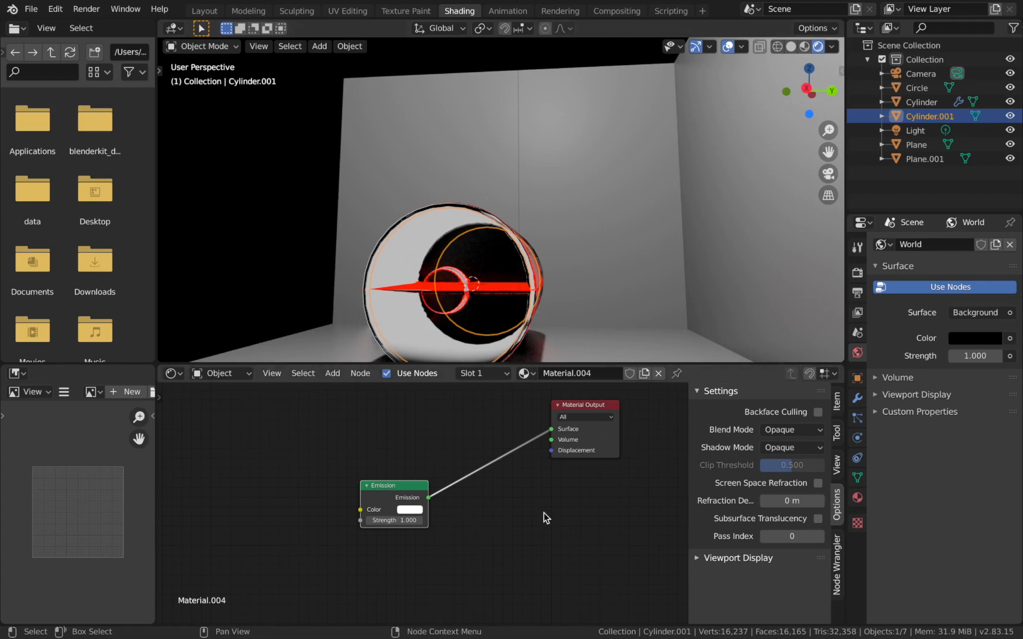
scroll(545, 518, up, 3)
key(shift+a)
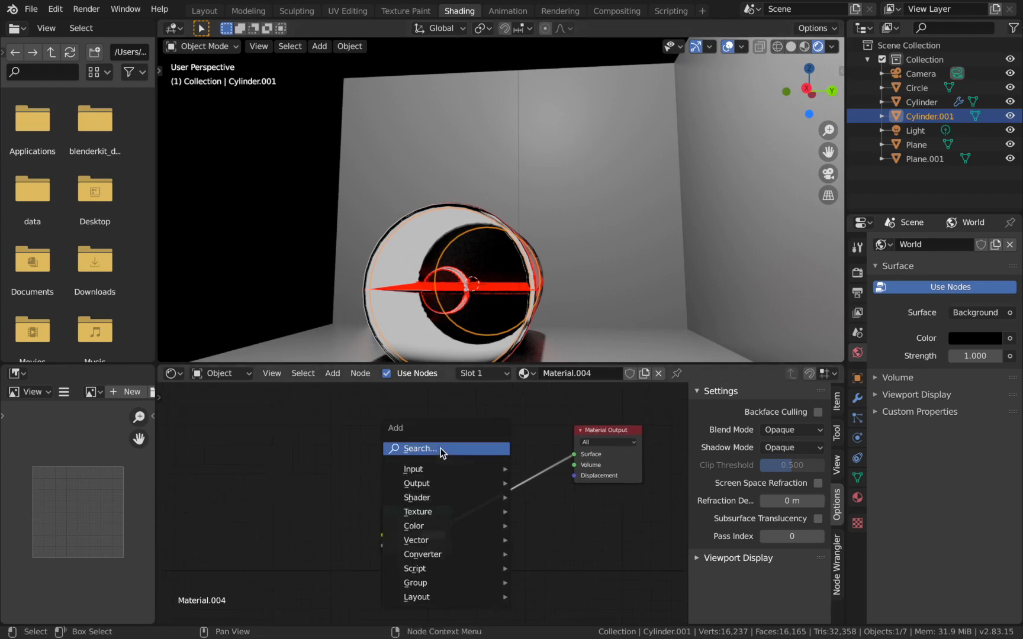
click(440, 448)
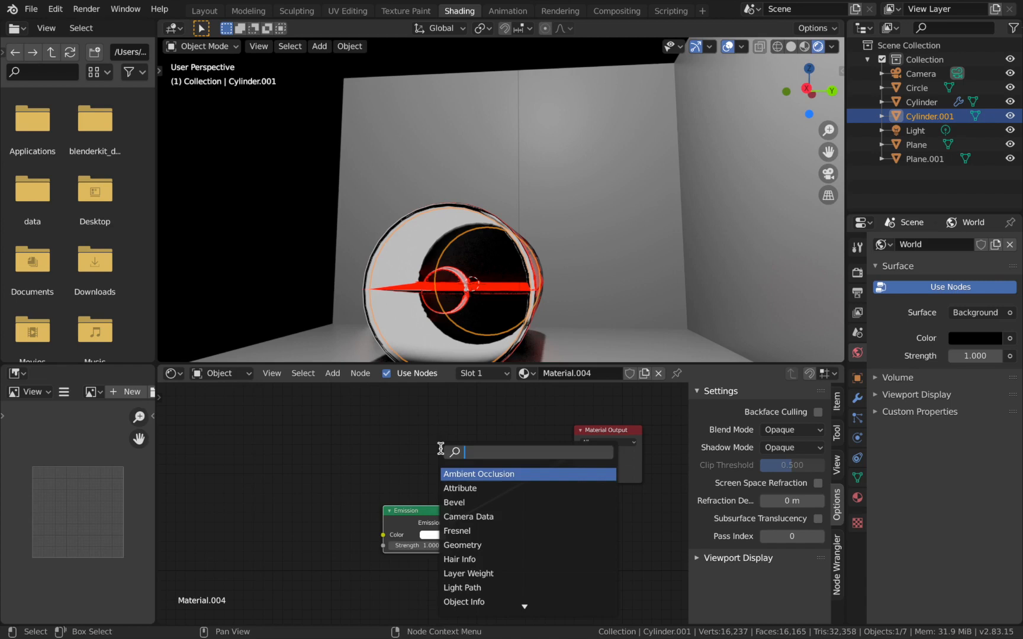
text(trans)
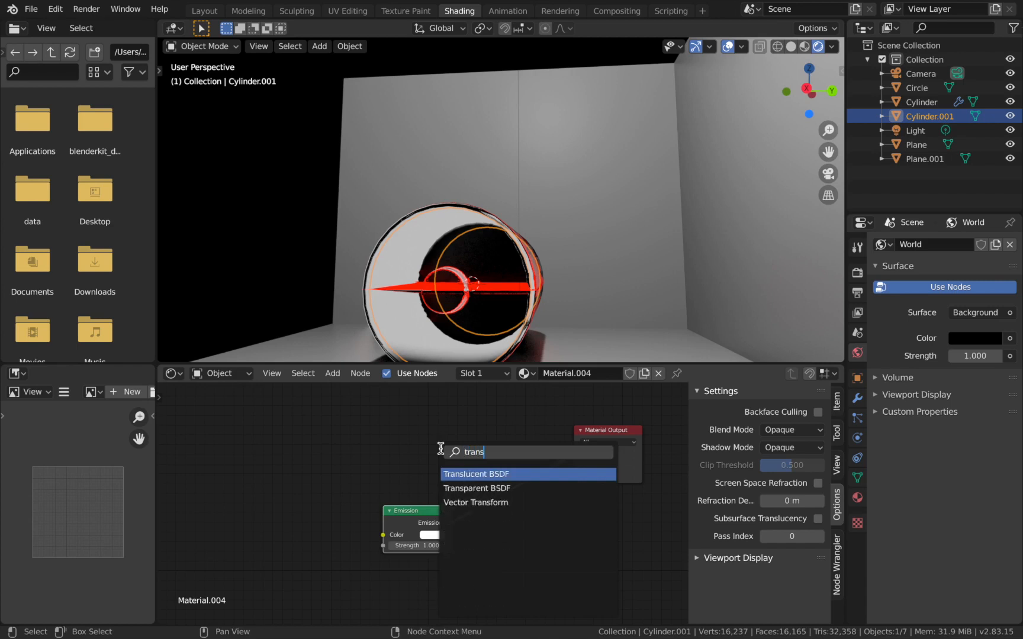
key(Down)
key(Return)
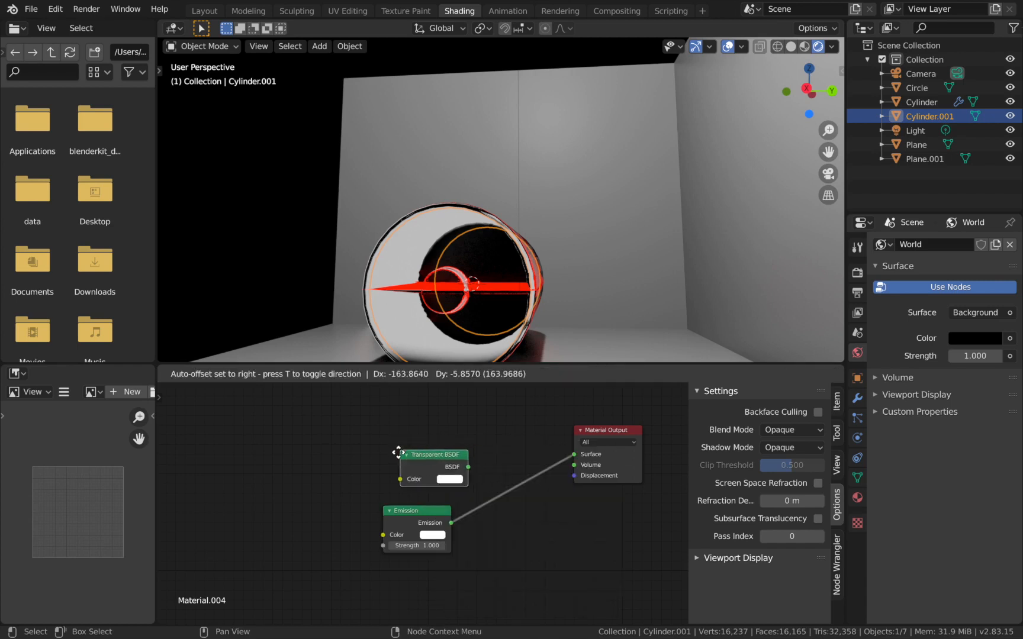
click(387, 459)
Insert a Mix Shader before the Material Output, with Transparent BSDF in its first Shader input and Emission in its second.
key(shift+a)
click(492, 451)
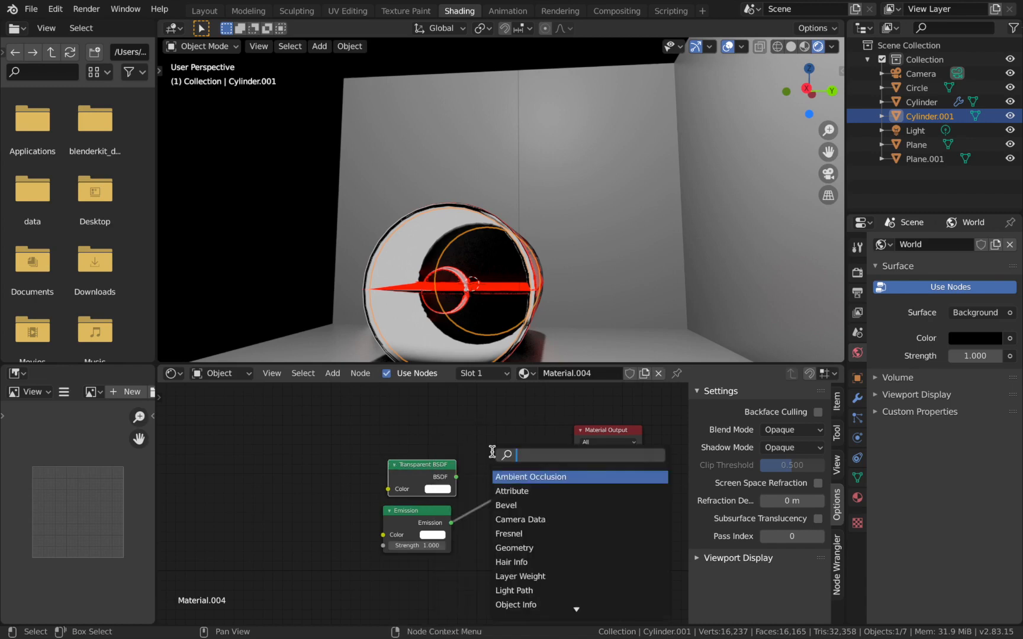
text(mix)
key(Return)
click(526, 459)
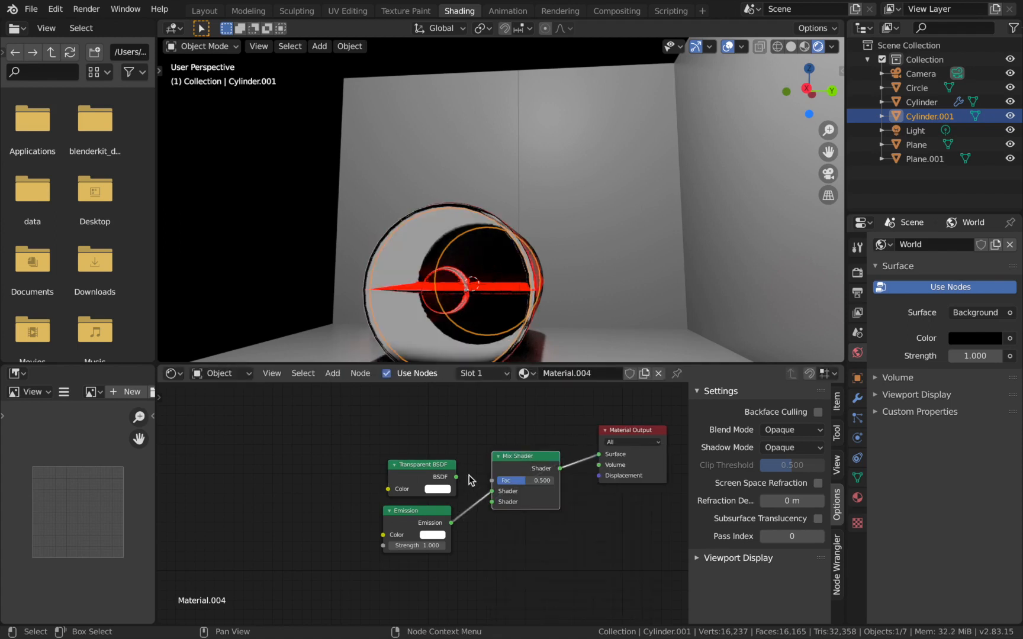
drag(456, 476, 494, 494)
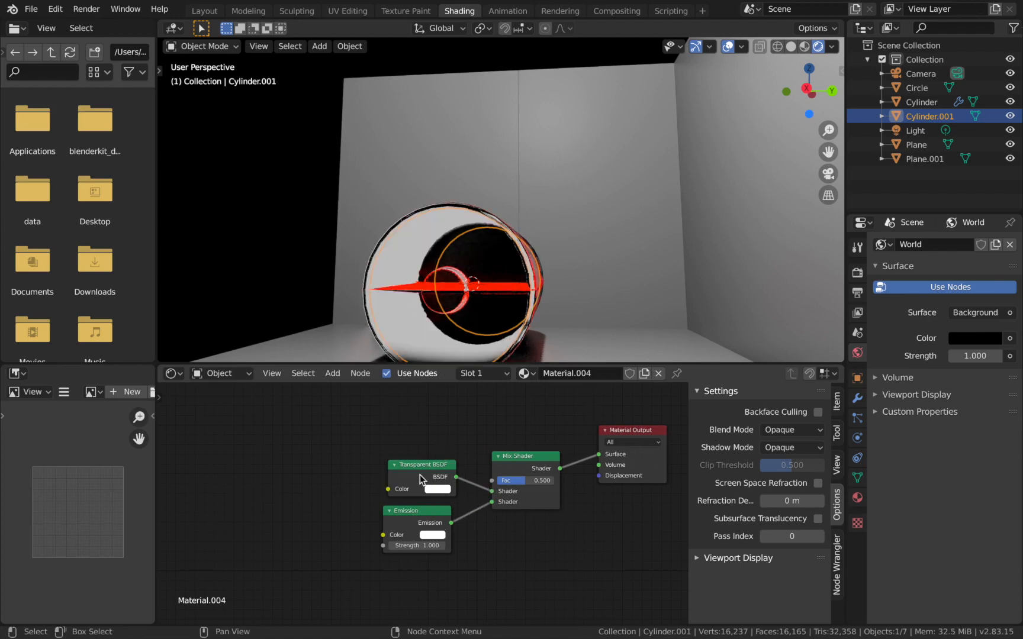
drag(414, 472, 404, 474)
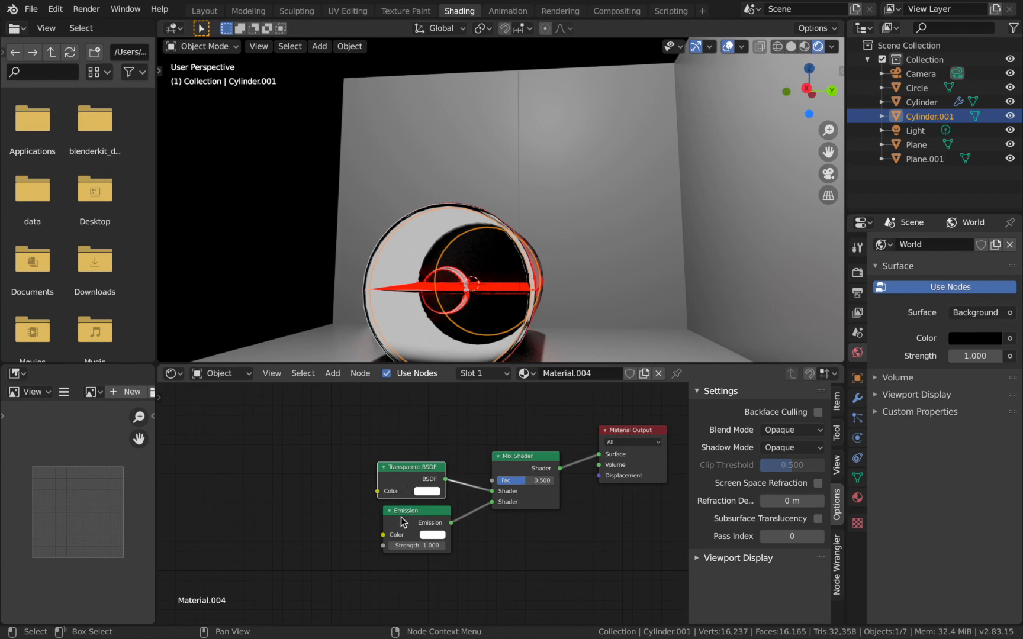
Try the Mix Shader factor at 0 and at 1, and return it to 0.5.
drag(520, 480, 497, 480)
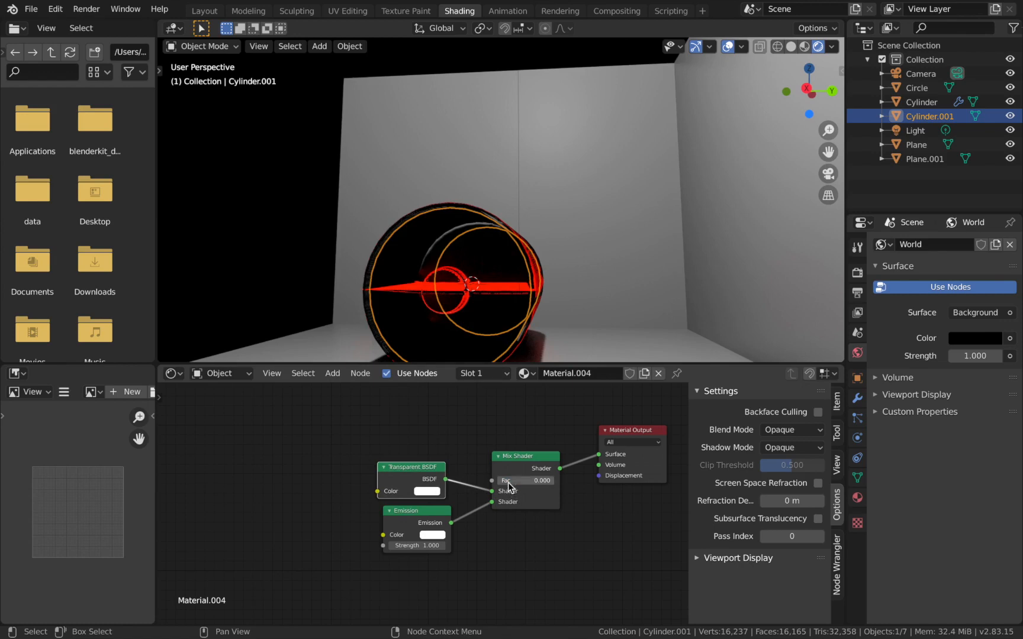
drag(499, 480, 552, 480)
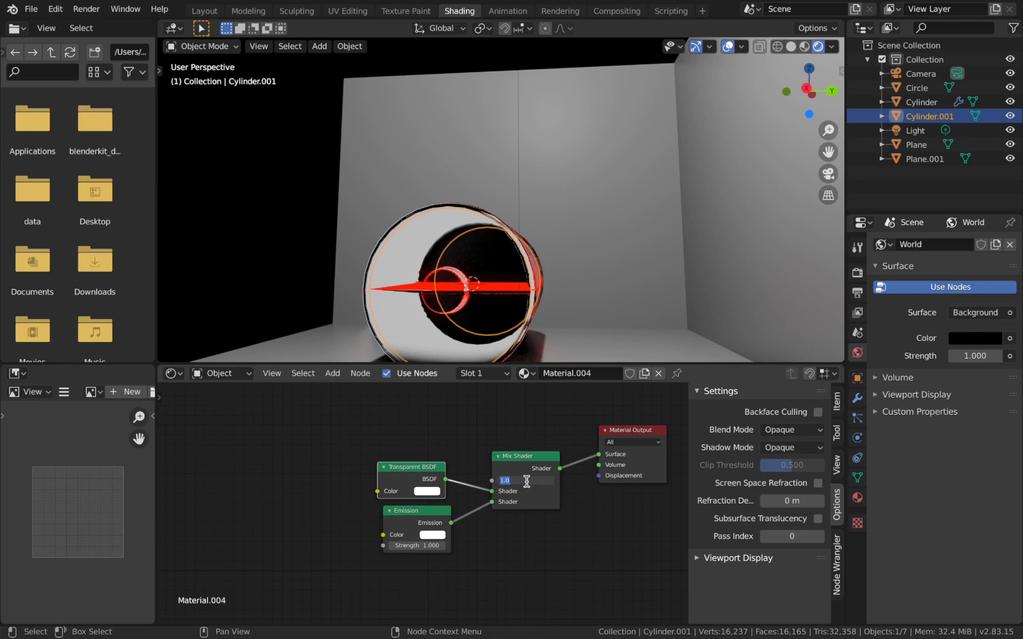
text(0.5)
key(Return)
Add a ColorRamp node above the shaders and connect its Color output to the Mix Shader's Fac input.
scroll(495, 493, up, 3)
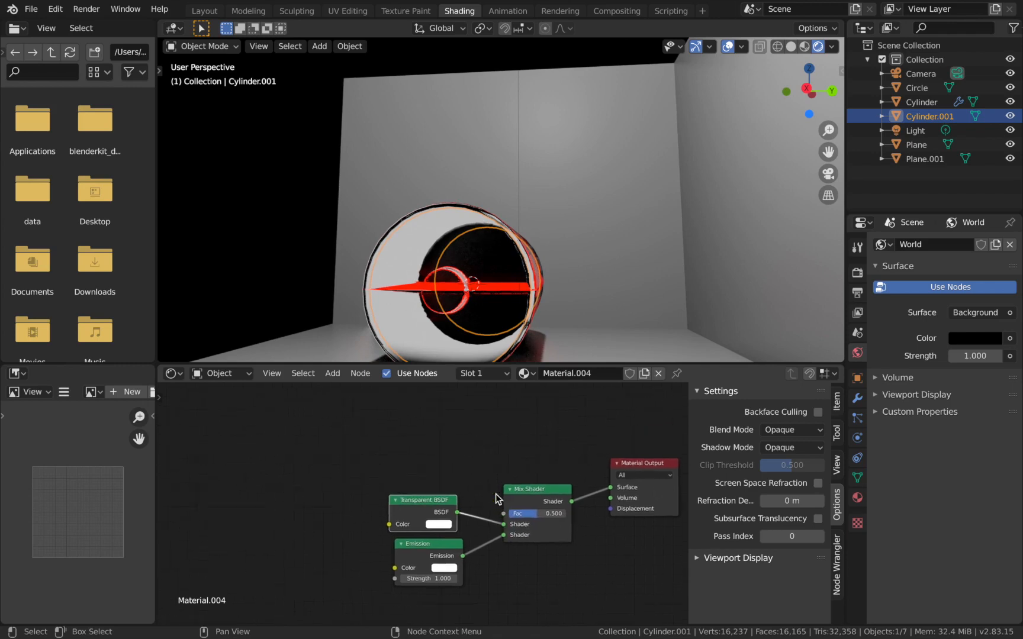
drag(449, 520, 455, 520)
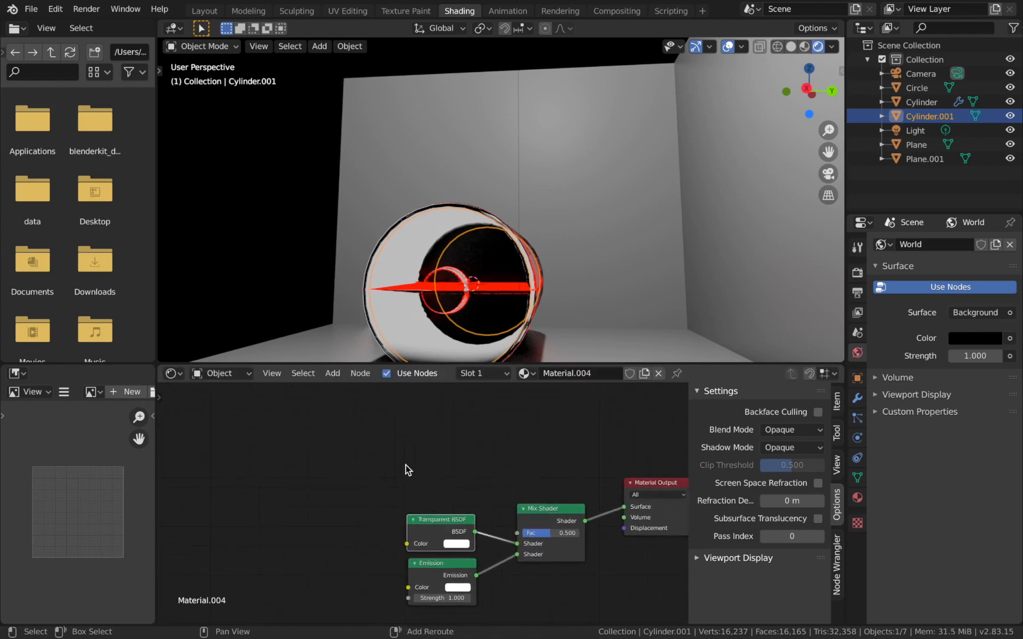
key(shift+a)
click(405, 465)
text(colo)
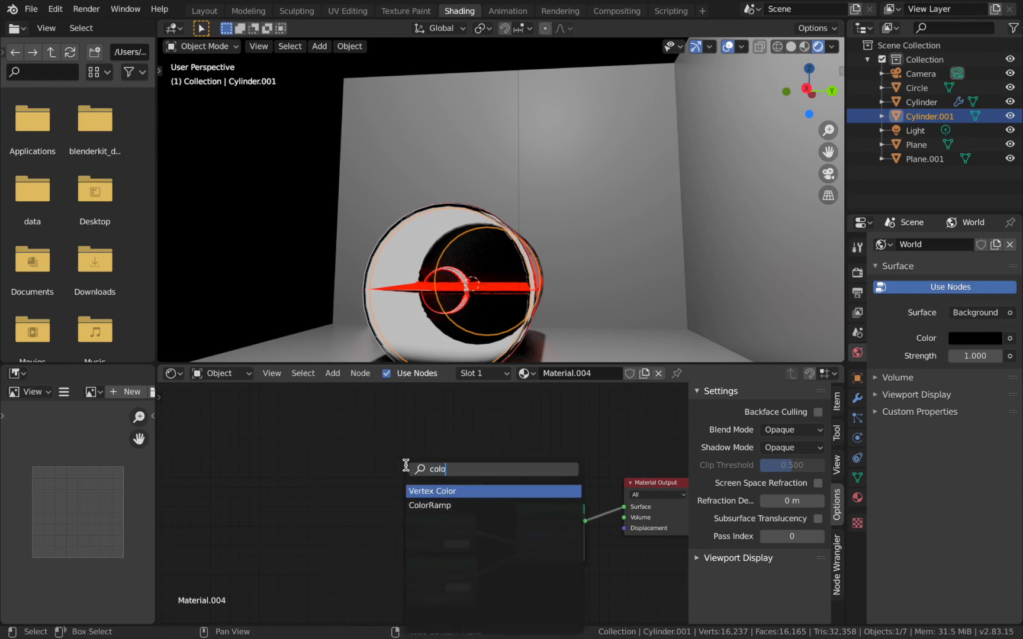
key(Return)
click(351, 389)
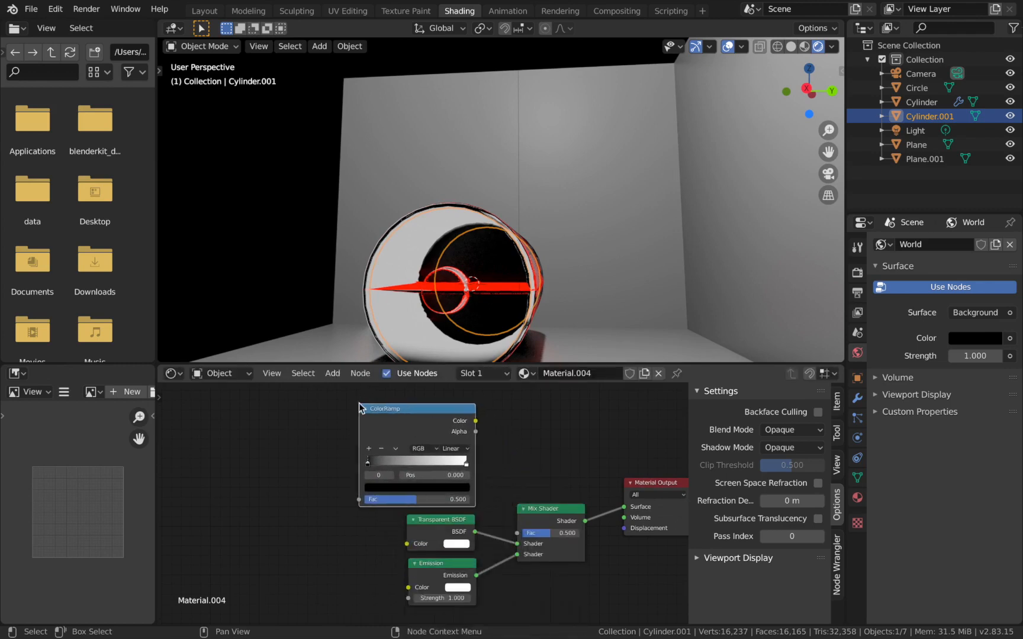
drag(476, 421, 517, 534)
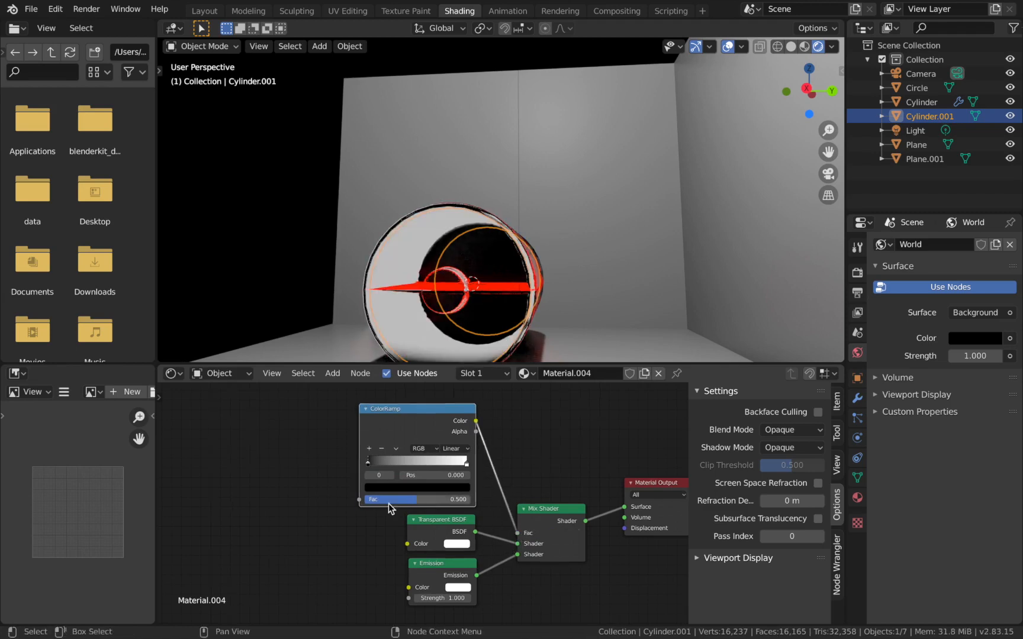
Add a Node Wrangler texture setup with Image Texture and Mapping nodes for the ColorRamp.
middle_drag(388, 503, 409, 511)
key(ctrl+t)
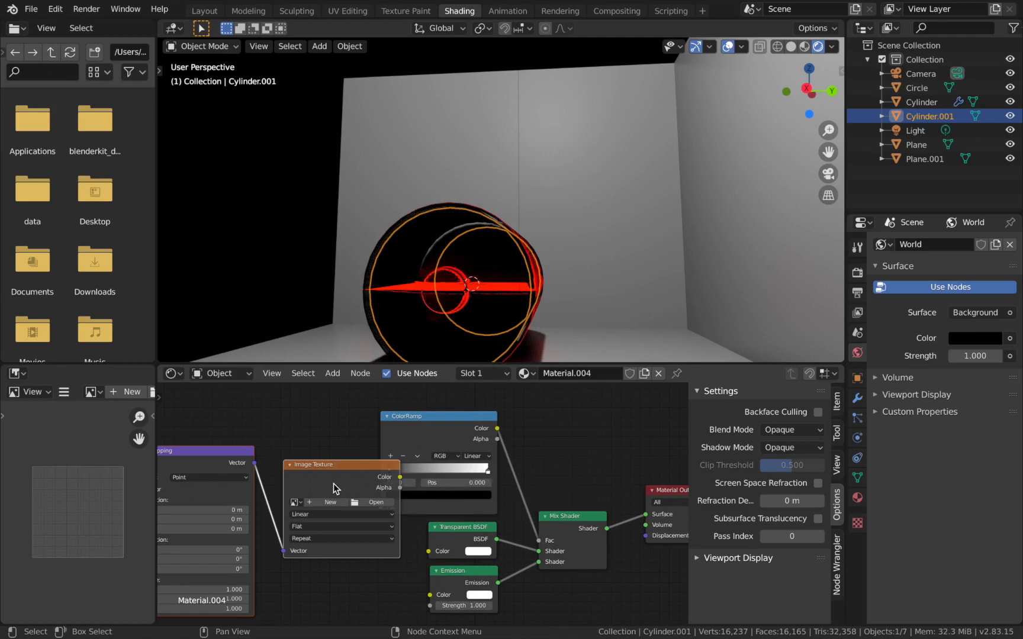
Delete the Image Texture node and connect the Mapping node's Vector output to the ColorRamp's Fac input.
key(x)
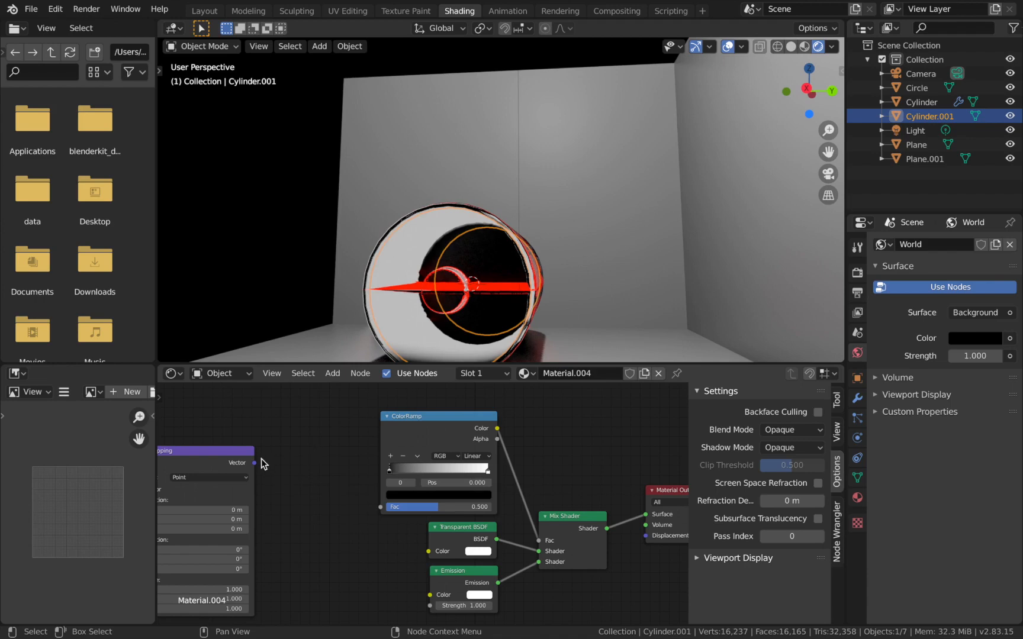
drag(254, 463, 383, 506)
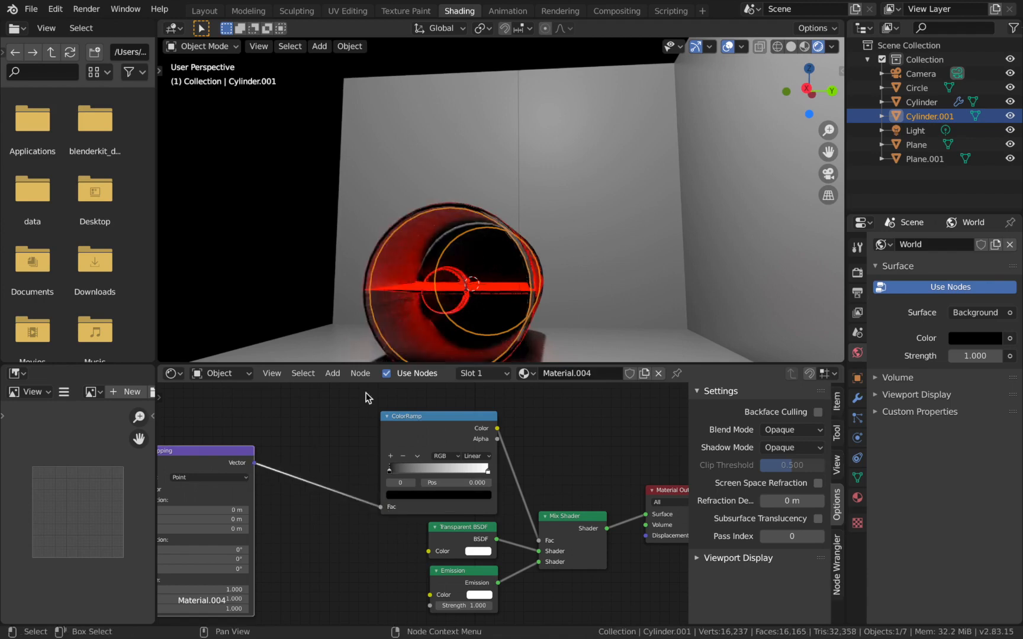
Look up the Node Wrangler add-on in the preferences by searching for "node", and close the preferences.
click(55, 9)
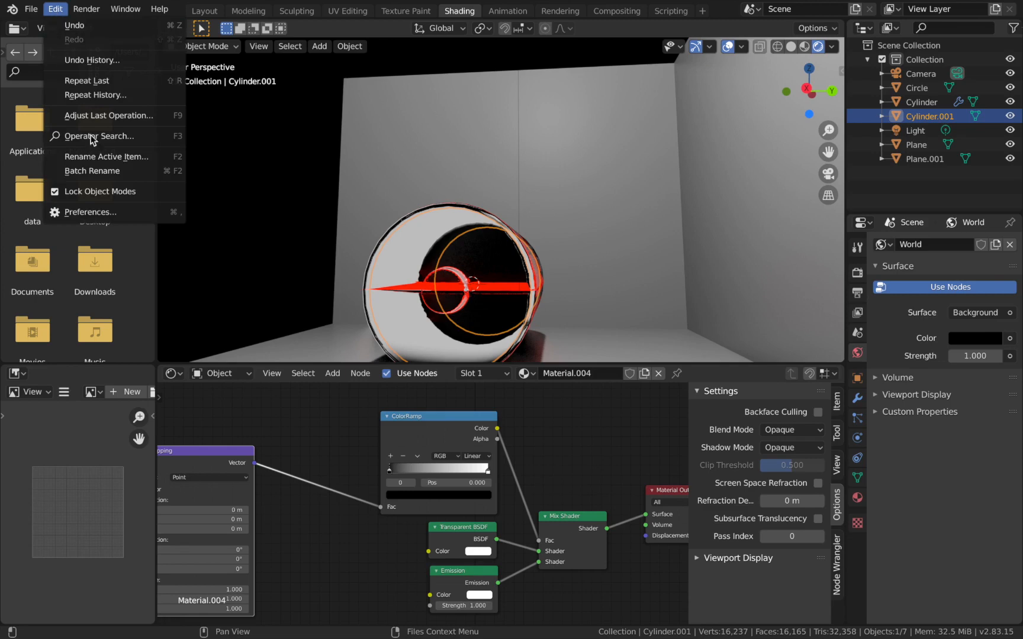
click(113, 211)
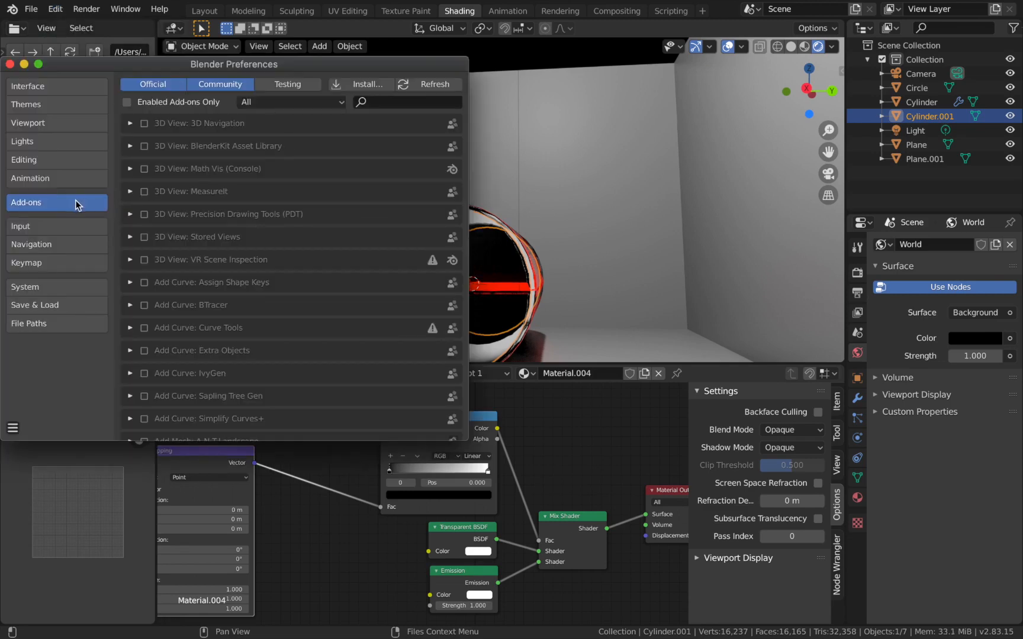
click(381, 103)
text(node)
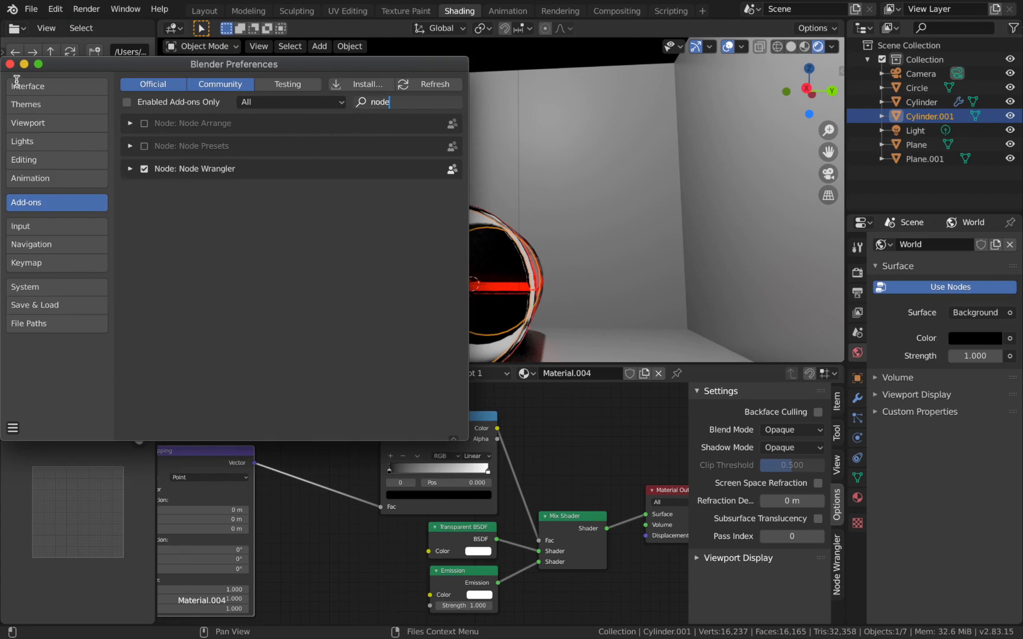
click(10, 64)
Set the strength of the inner cylinder's Emission node to 10.
scroll(335, 488, left, 4)
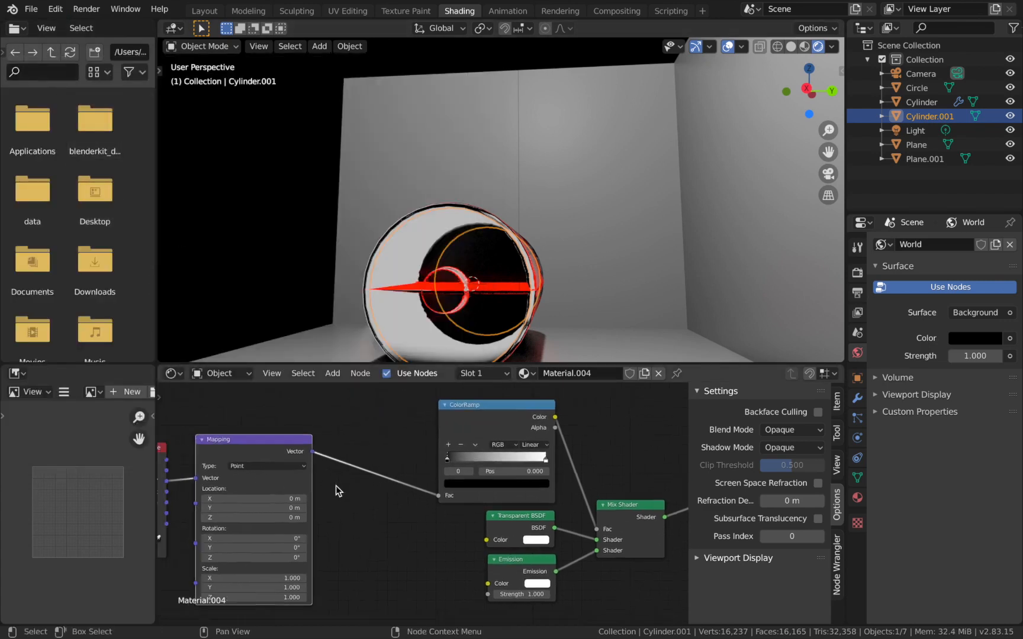
scroll(335, 489, down, 1)
scroll(460, 505, down, 1)
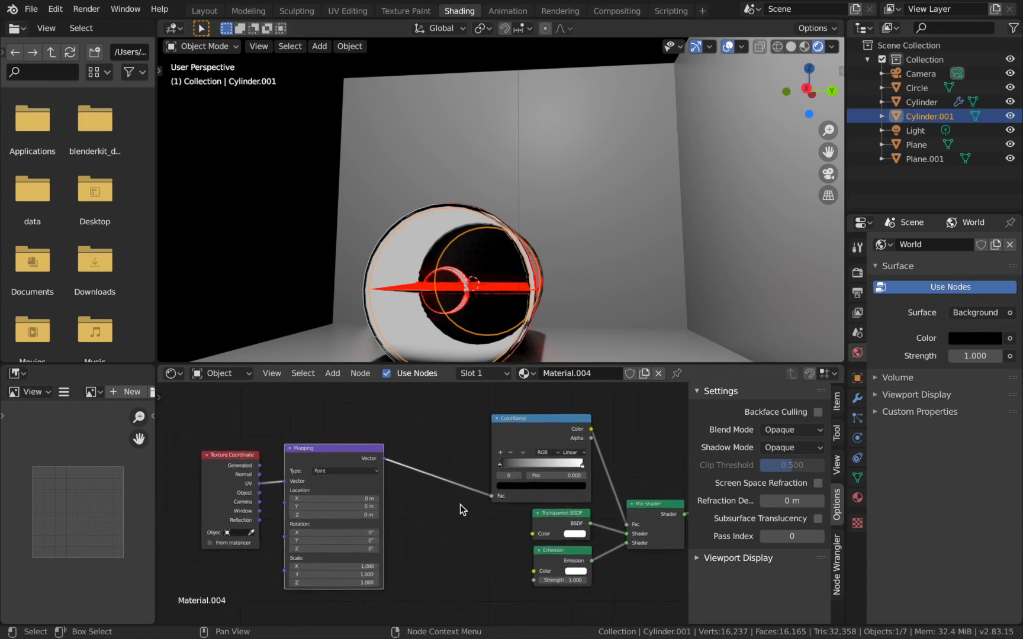
scroll(460, 505, right, 3)
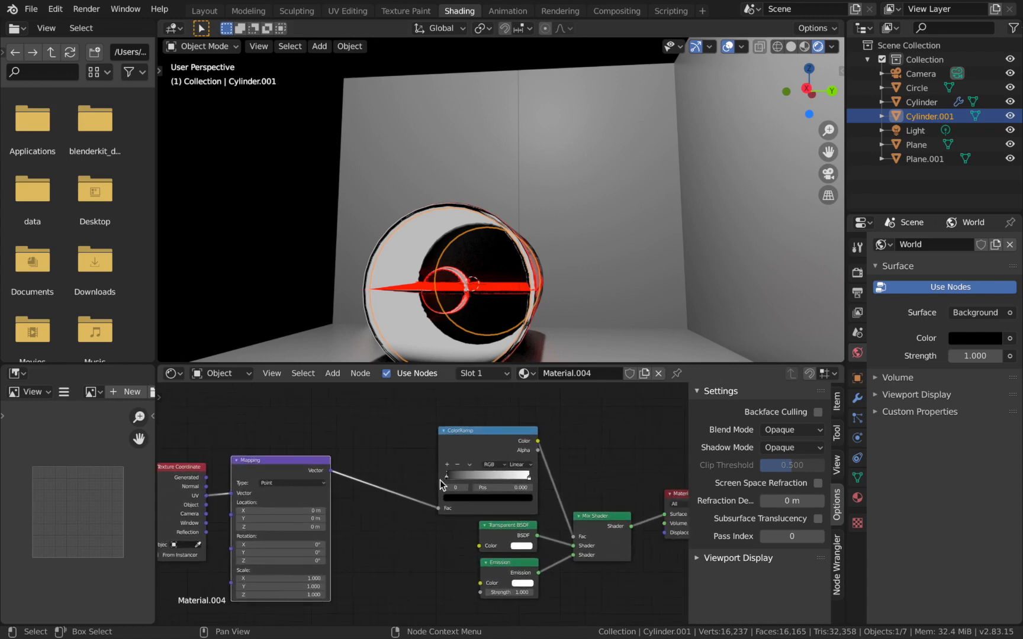
scroll(484, 307, right, 5)
scroll(484, 308, up, 3)
scroll(485, 308, left, 4)
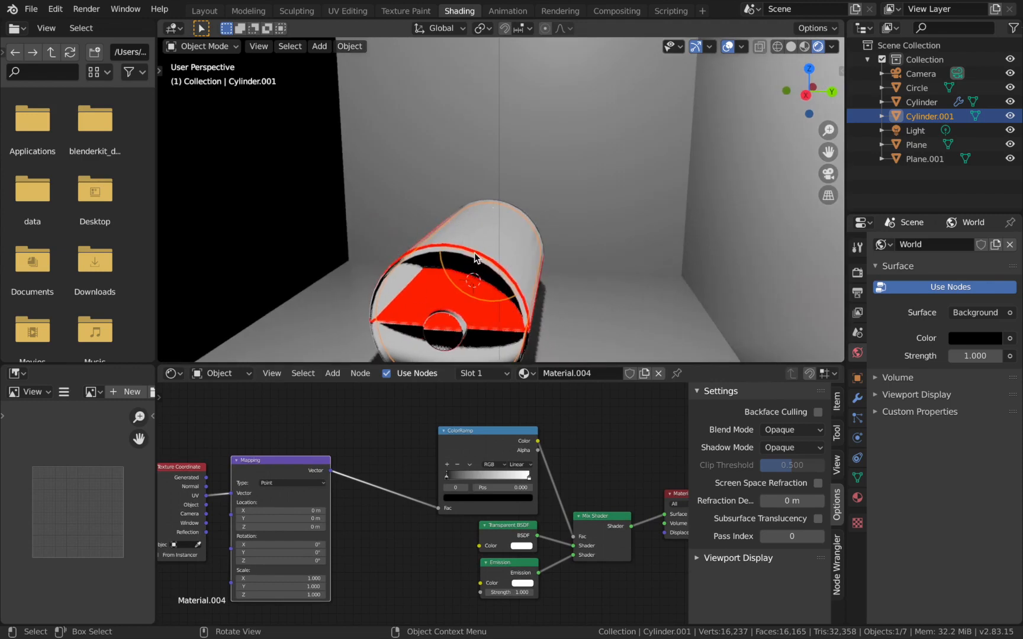
scroll(672, 306, left, 5)
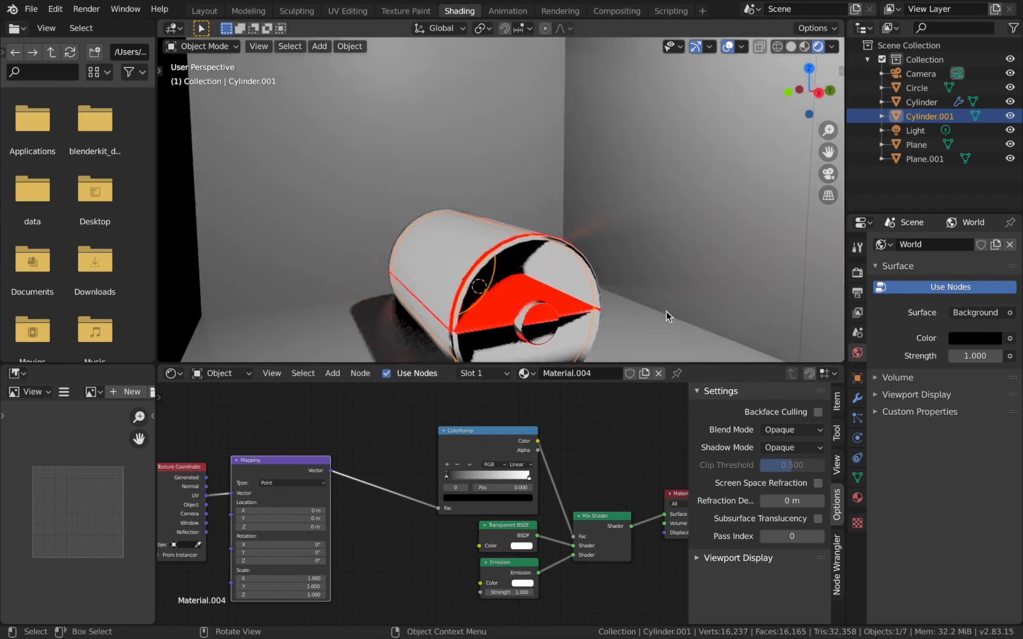
click(519, 592)
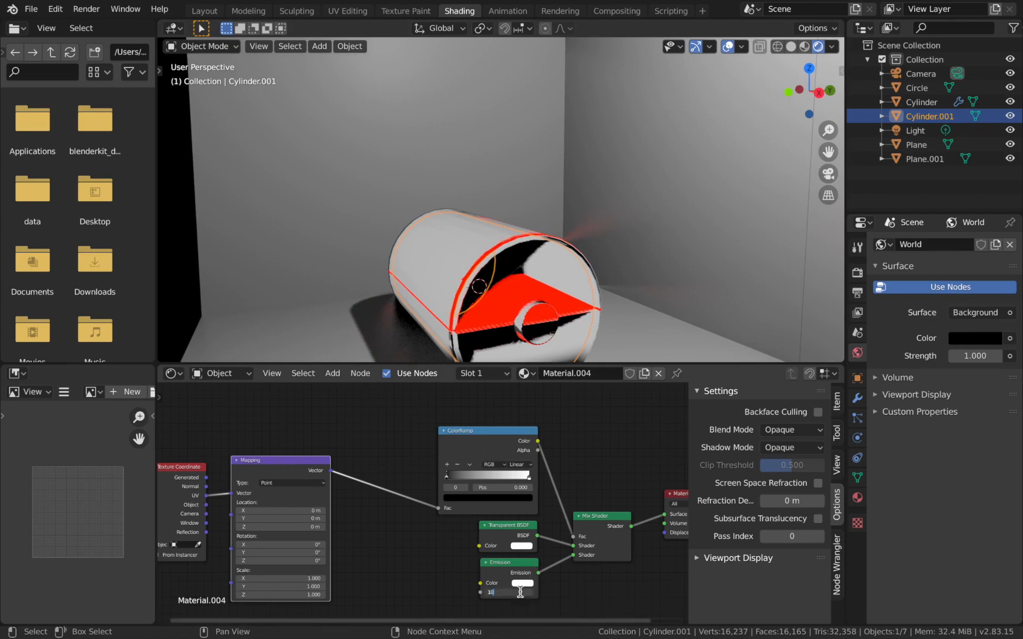
text(10)
key(Return)
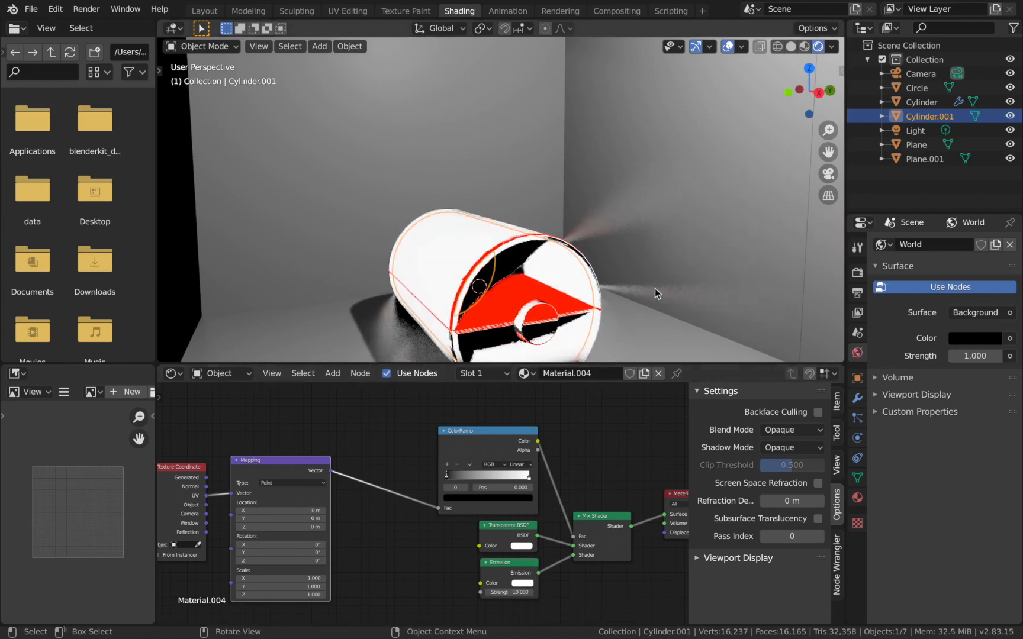
Examine the glowing cylinder from several sides, including the Circle at its far end, and check the list of materials available for the Circle.
scroll(654, 288, right, 5)
scroll(655, 288, left, 15)
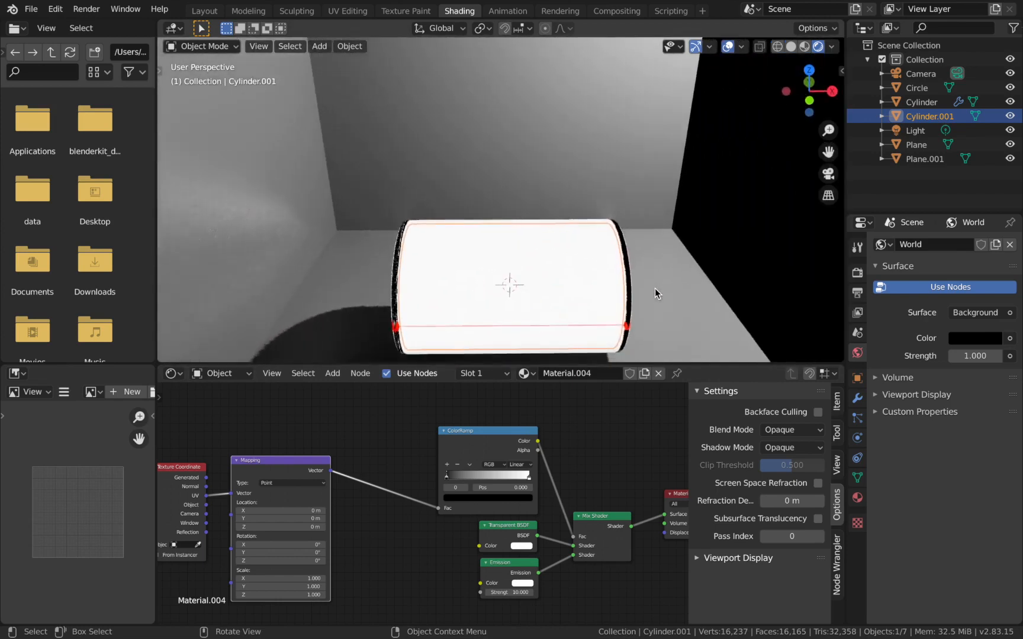
scroll(654, 288, down, 3)
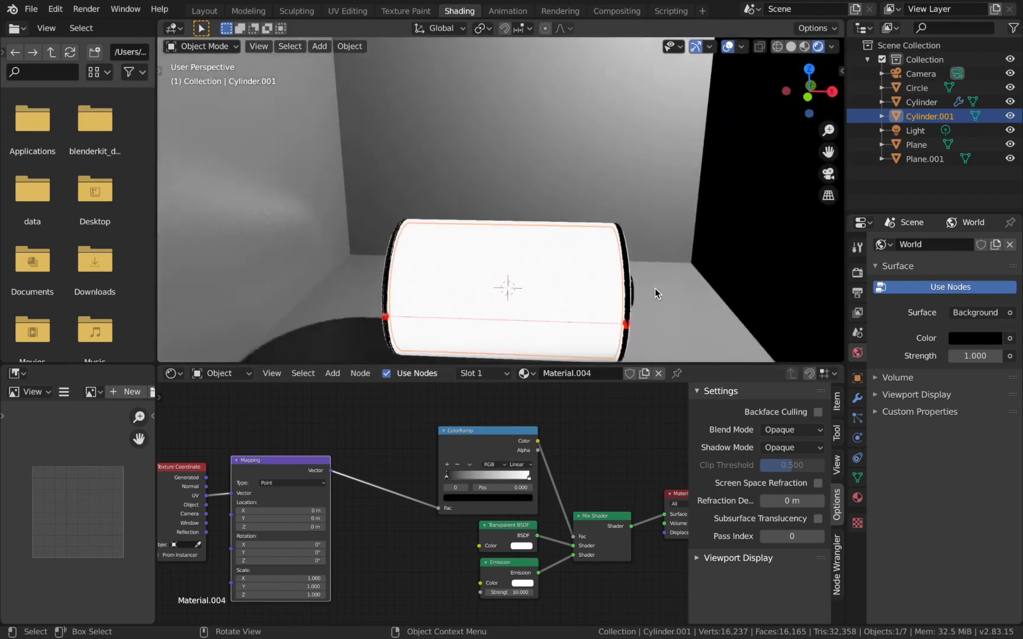
click(918, 88)
scroll(655, 189, left, 10)
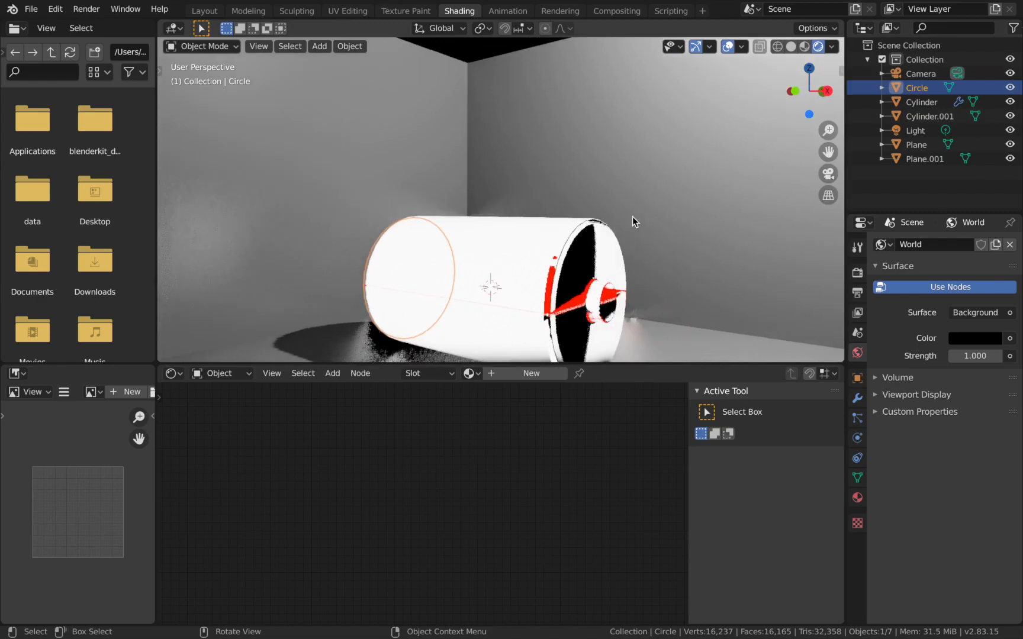
scroll(632, 215, left, 15)
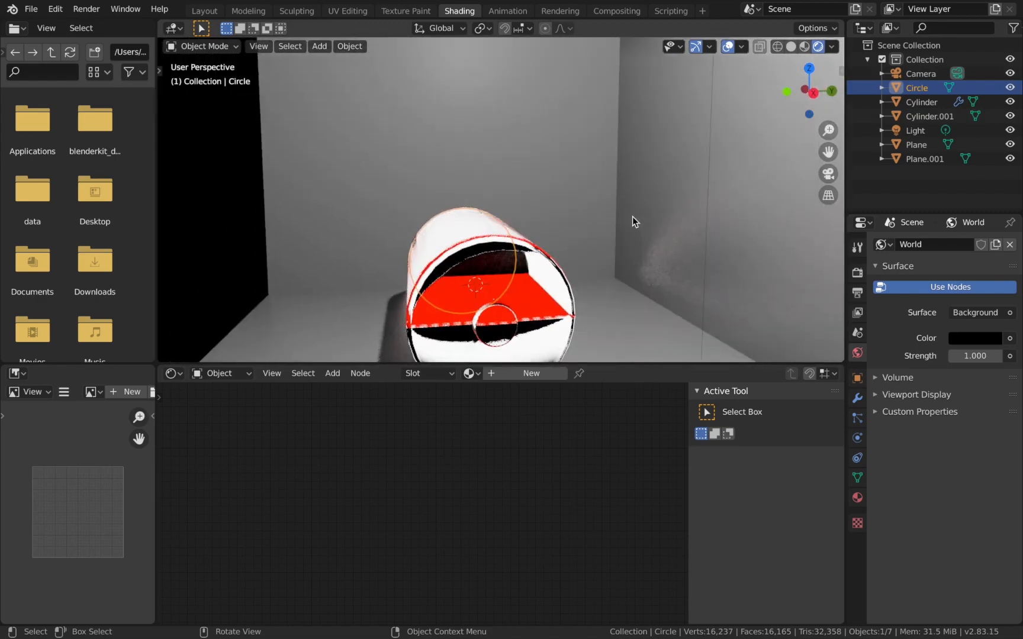
scroll(533, 266, left, 5)
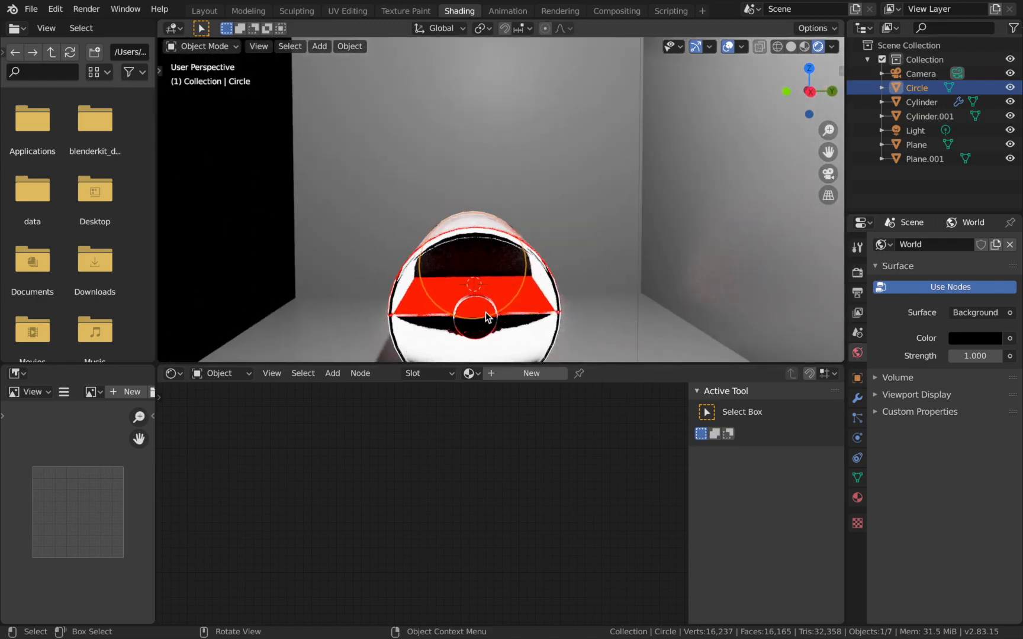
scroll(487, 314, down, 4)
scroll(574, 320, left, 2)
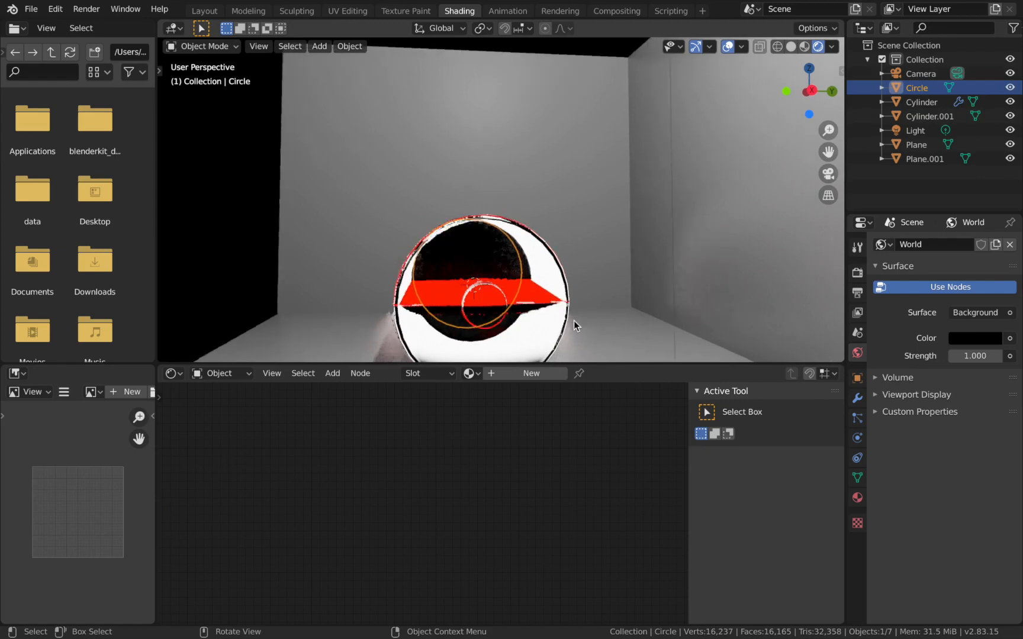
scroll(574, 320, right, 3)
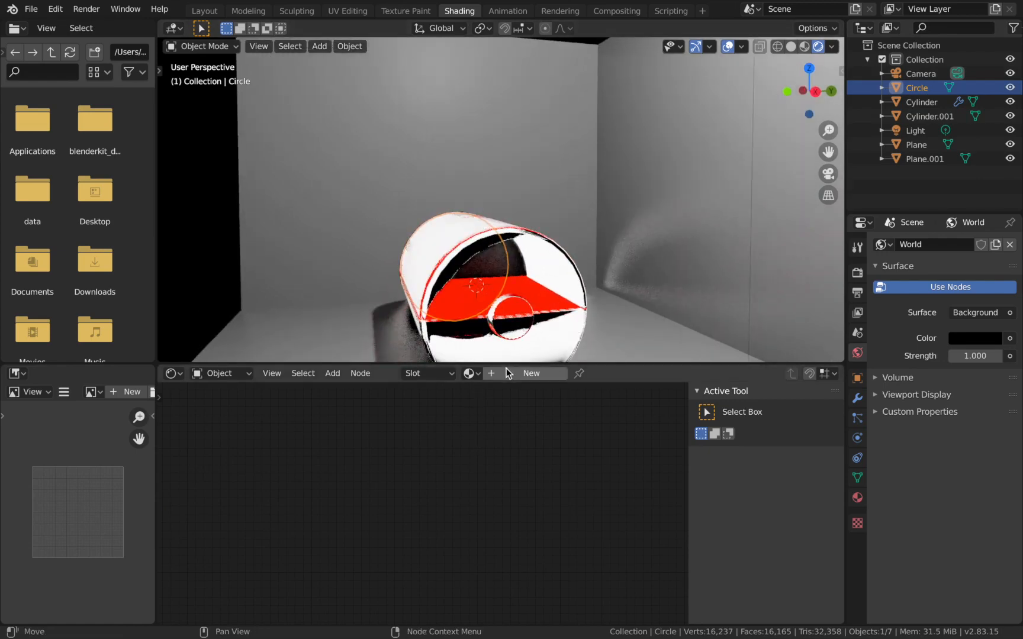
click(471, 373)
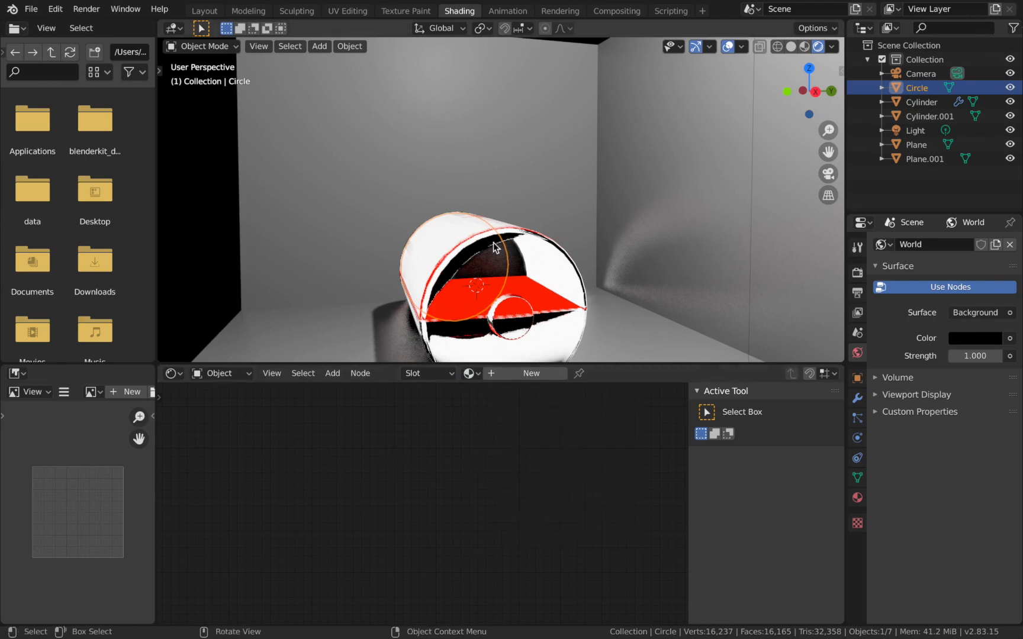
Rename the material of the outer Cylinder object as Glass.
click(934, 102)
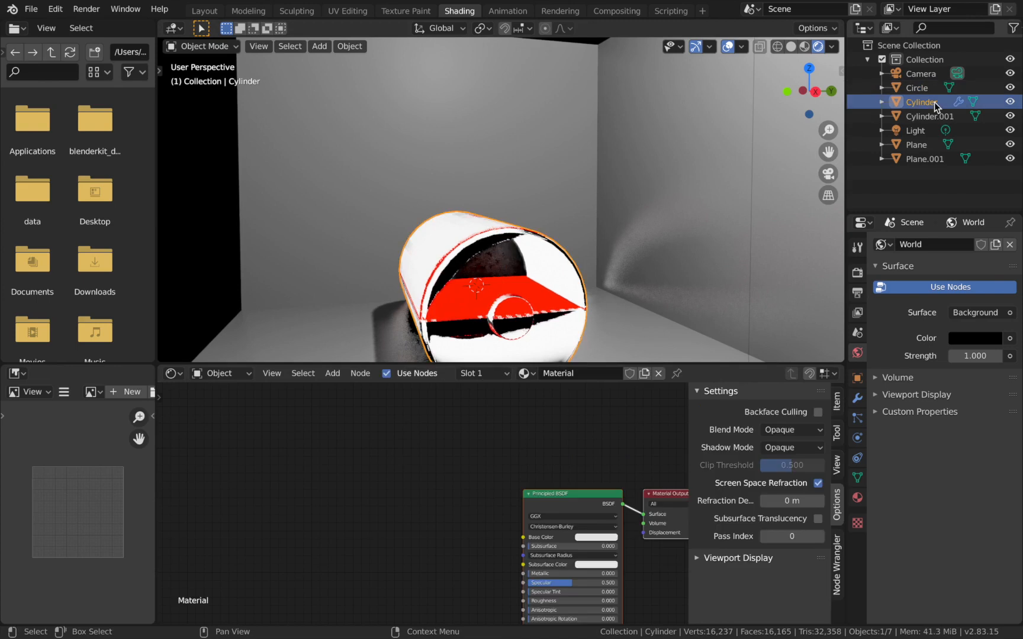
click(572, 372)
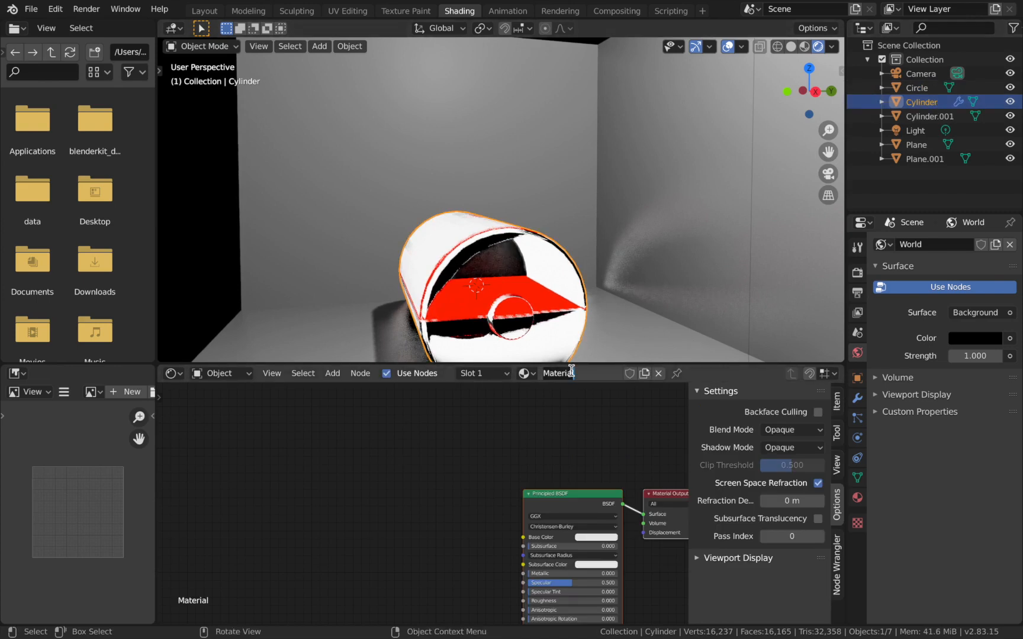
text(Glass)
key(Return)
Rename the material of the inner cylinder, Cylinder.001, as Emission.
click(936, 116)
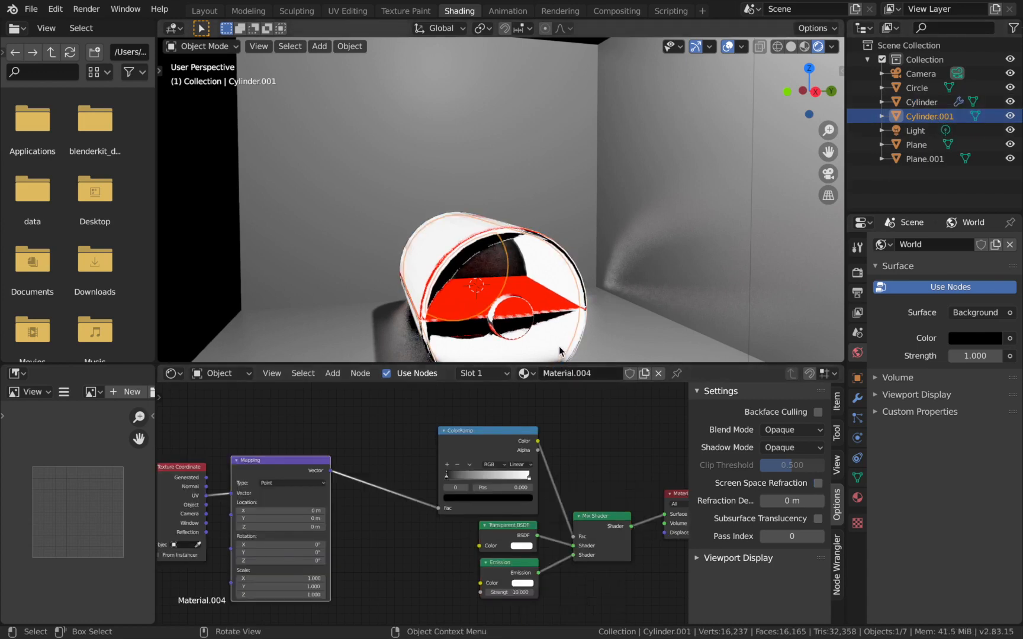
click(597, 373)
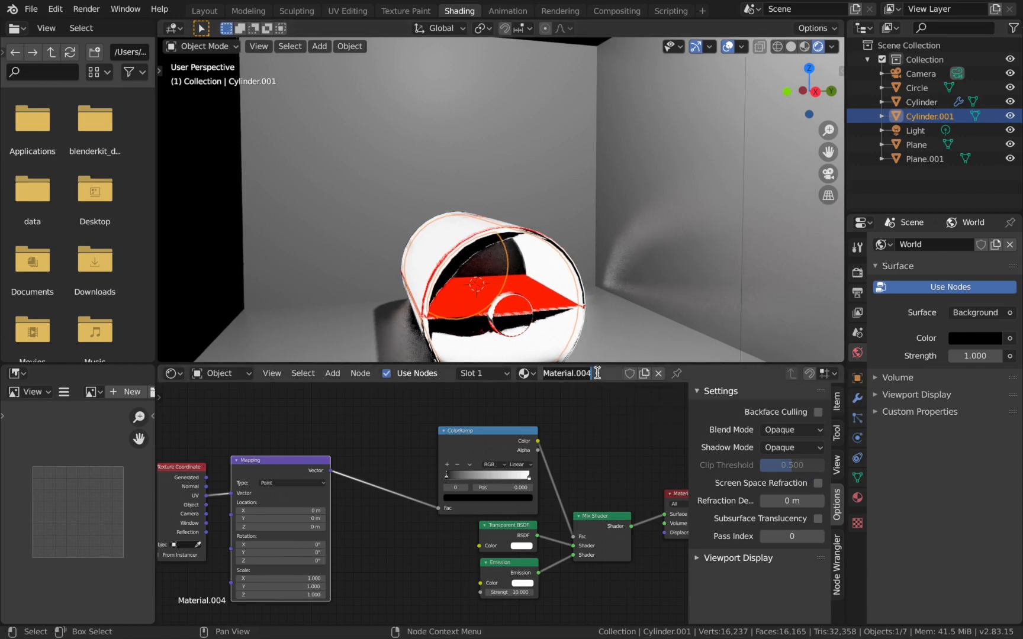
key(ctrl+a)
text(Emission)
key(Return)
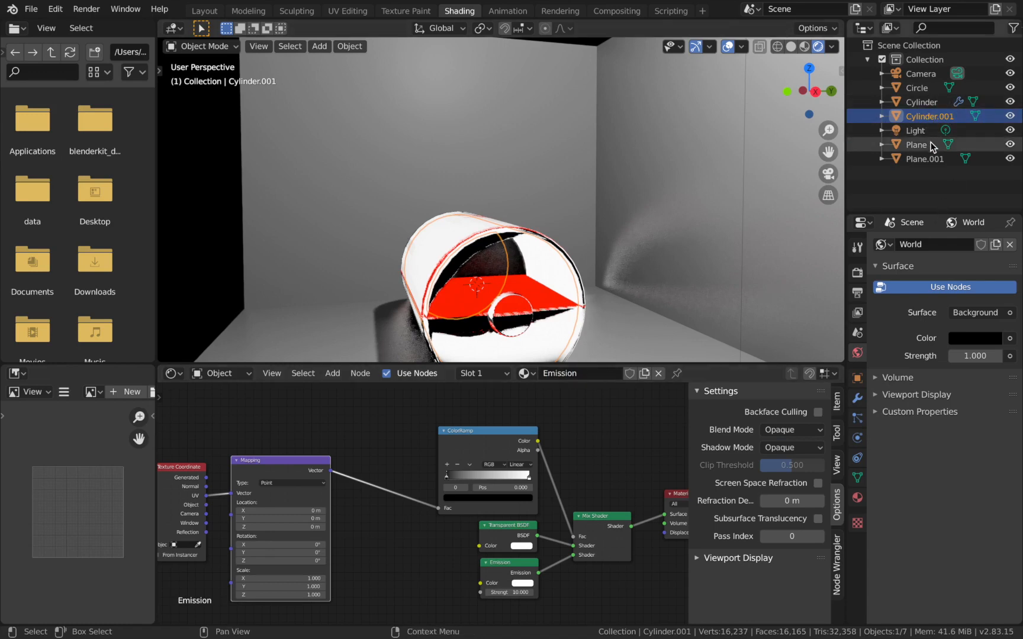
Assign the existing Emission material to the Circle object.
click(922, 87)
click(471, 373)
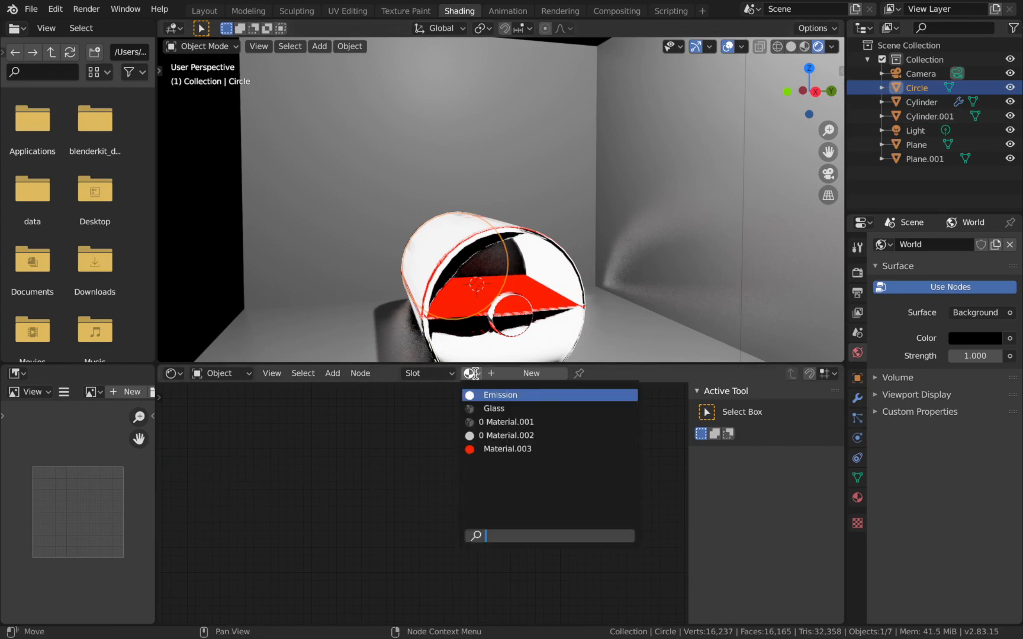
click(498, 395)
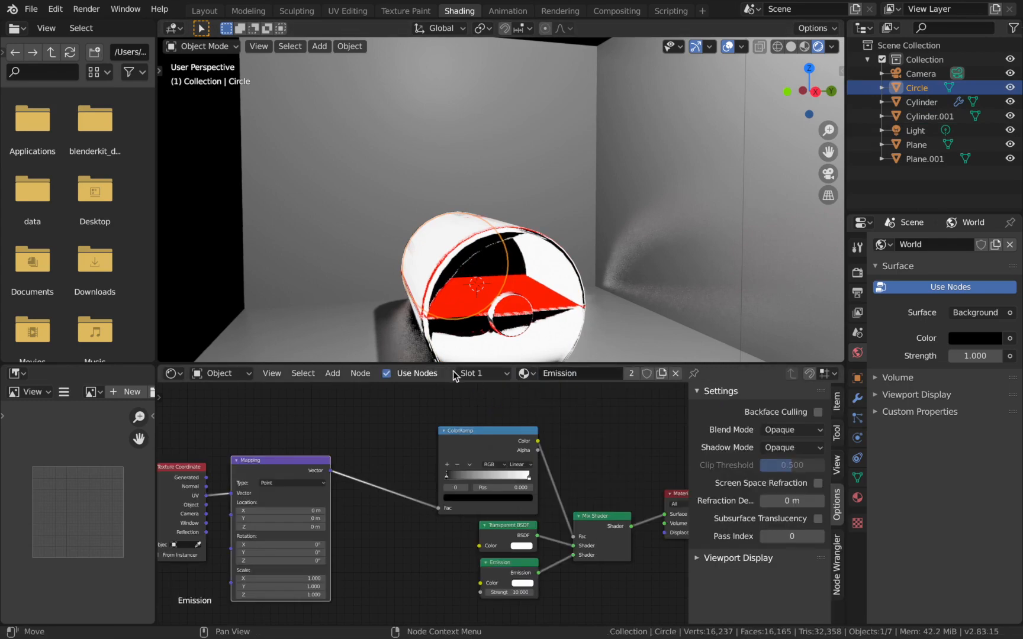
scroll(506, 553, right, 5)
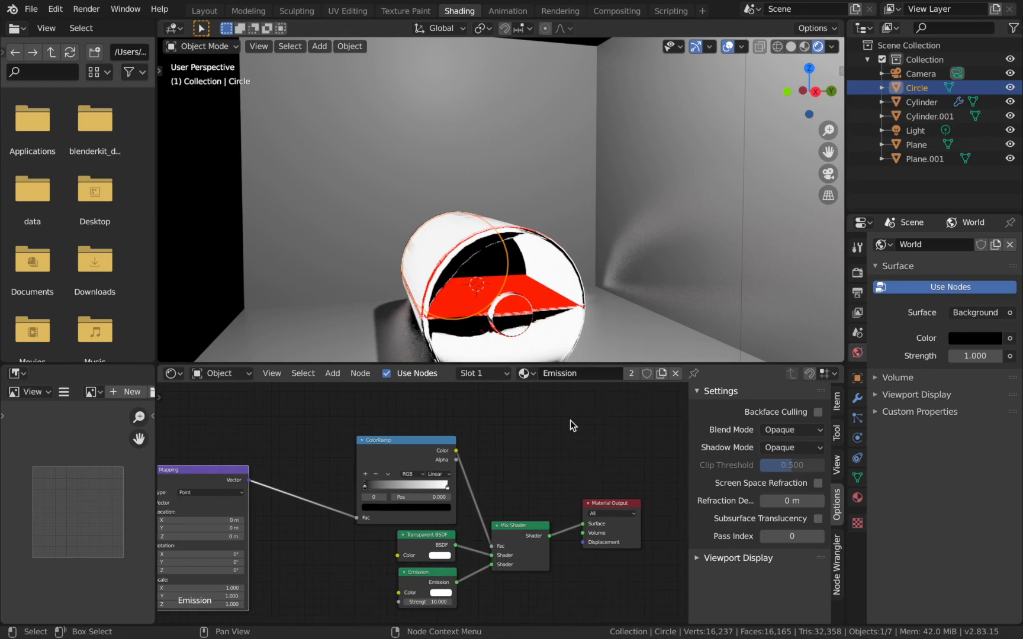
scroll(570, 420, left, 6)
scroll(570, 421, left, 1)
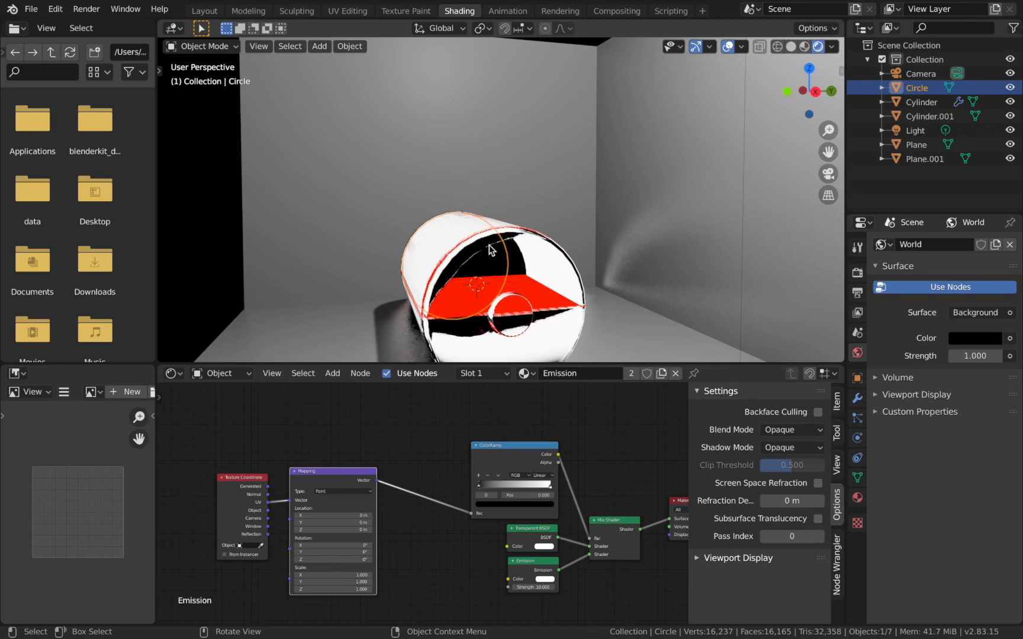
Make the Emission material on Cylinder.001 a single-user copy, separate from the Circle's.
click(910, 115)
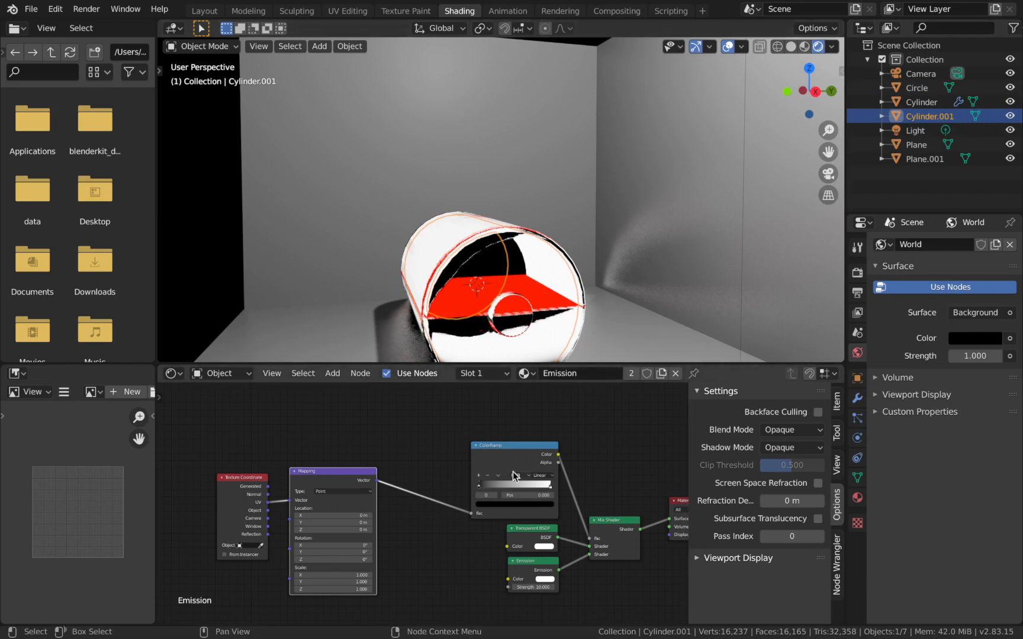
click(631, 373)
middle_drag(580, 282, 577, 277)
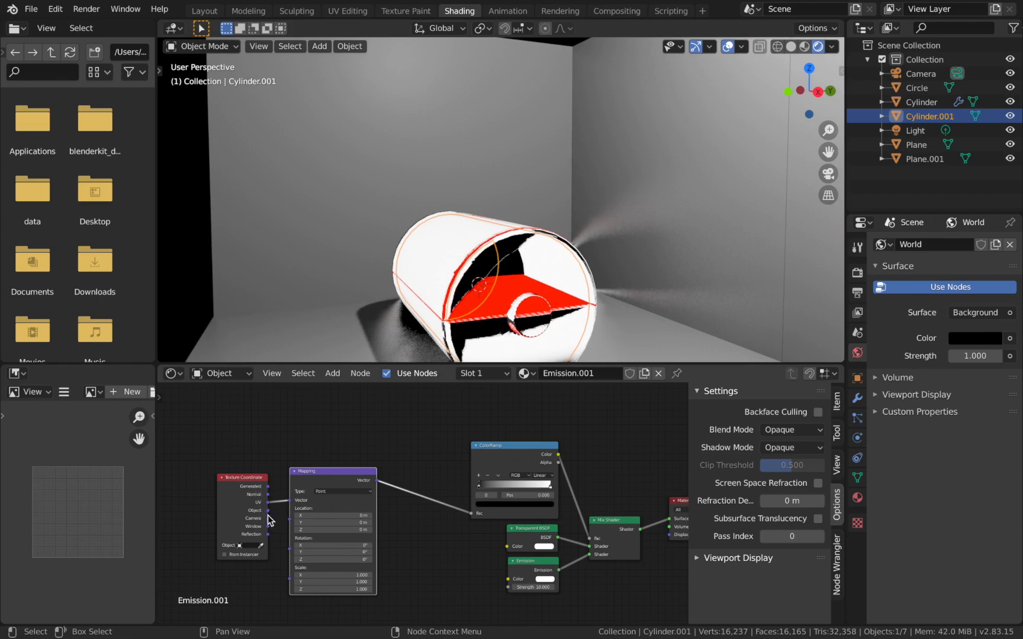
Connect the Texture Coordinate node's Object output to the Mapping node's Vector input and inspect the cylinder from several sides.
drag(268, 510, 290, 501)
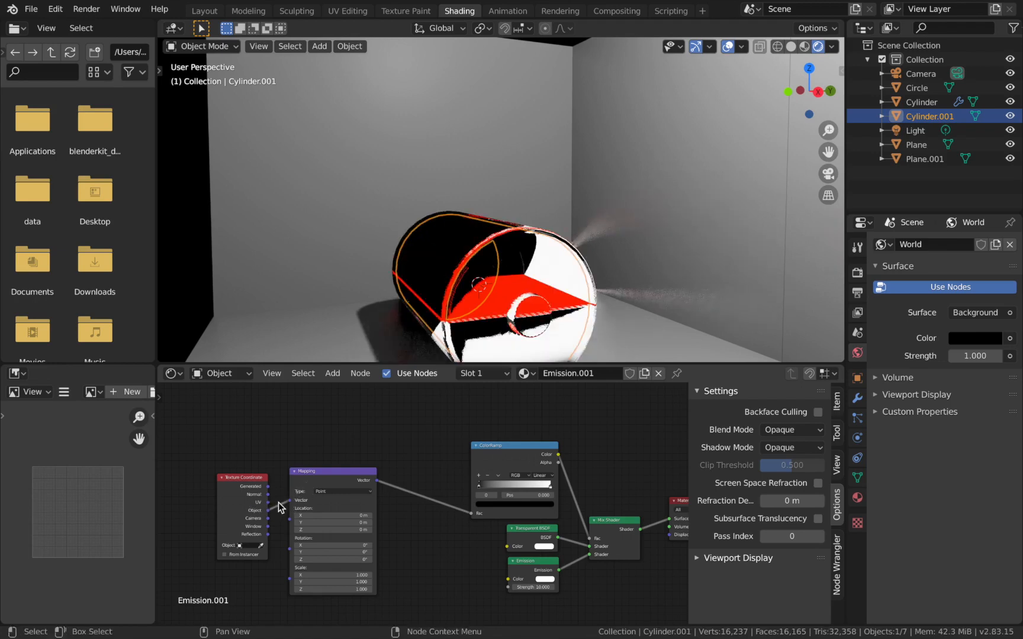
scroll(598, 300, left, 10)
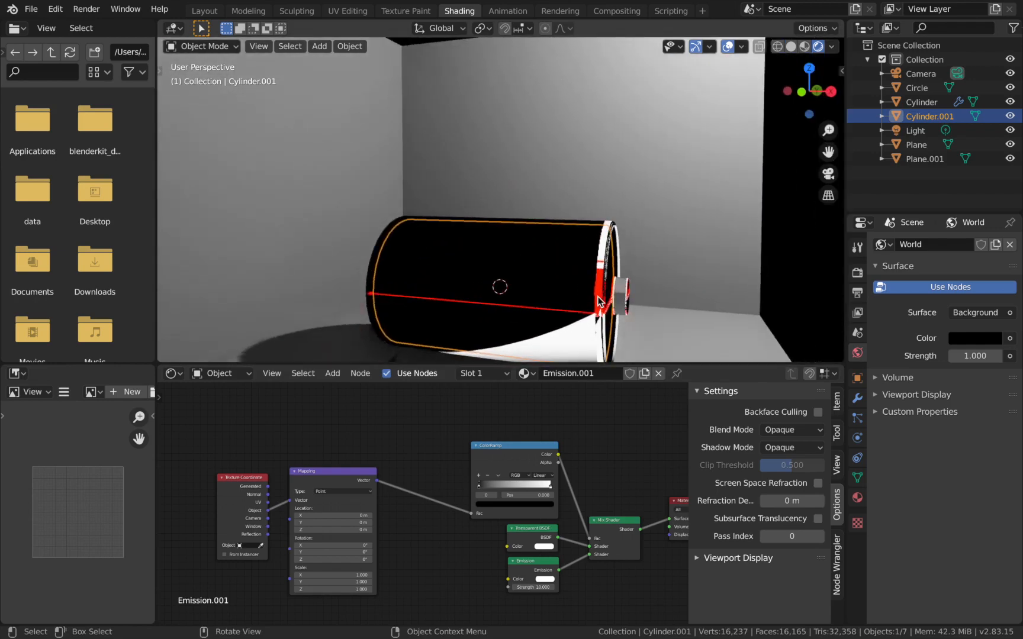
scroll(598, 301, left, 10)
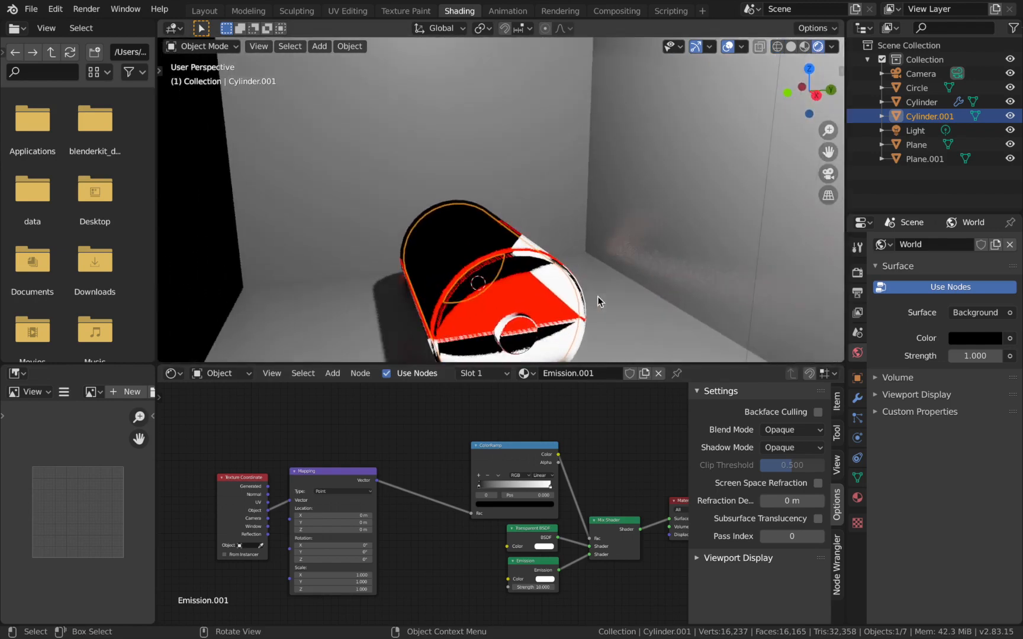
scroll(597, 296, left, 10)
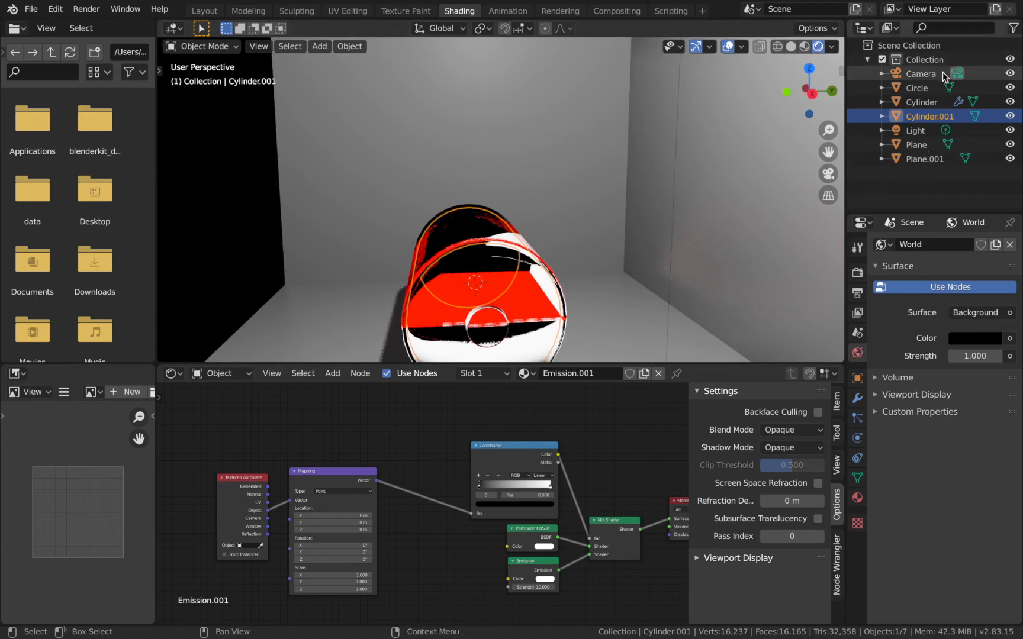
In the Circle's Emission material, connect the Texture Coordinate node's Object output to the Mapping node's Vector input.
click(924, 89)
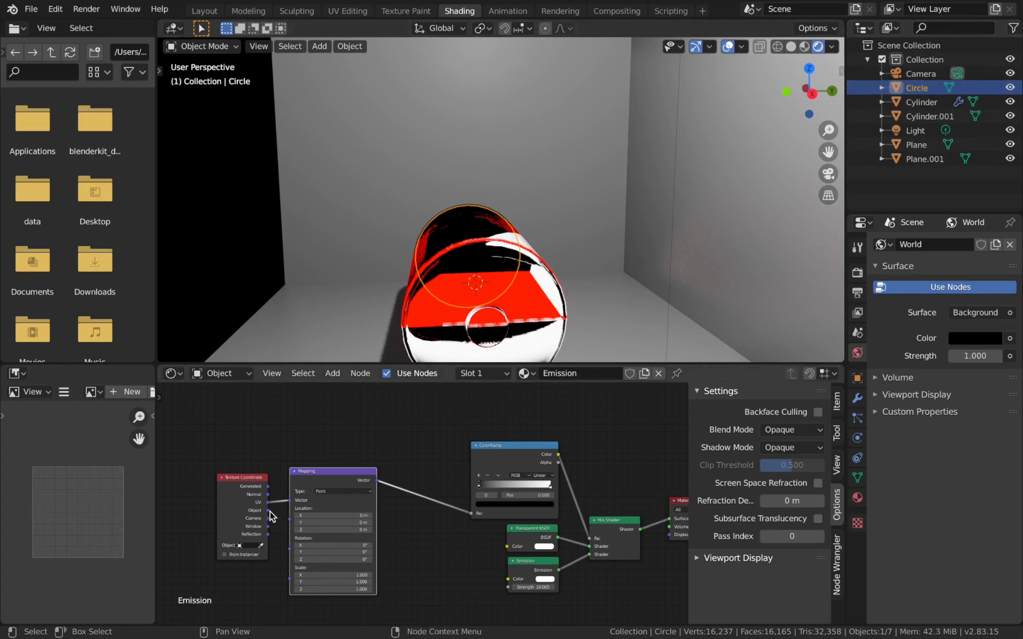
drag(269, 511, 295, 503)
scroll(519, 321, right, 5)
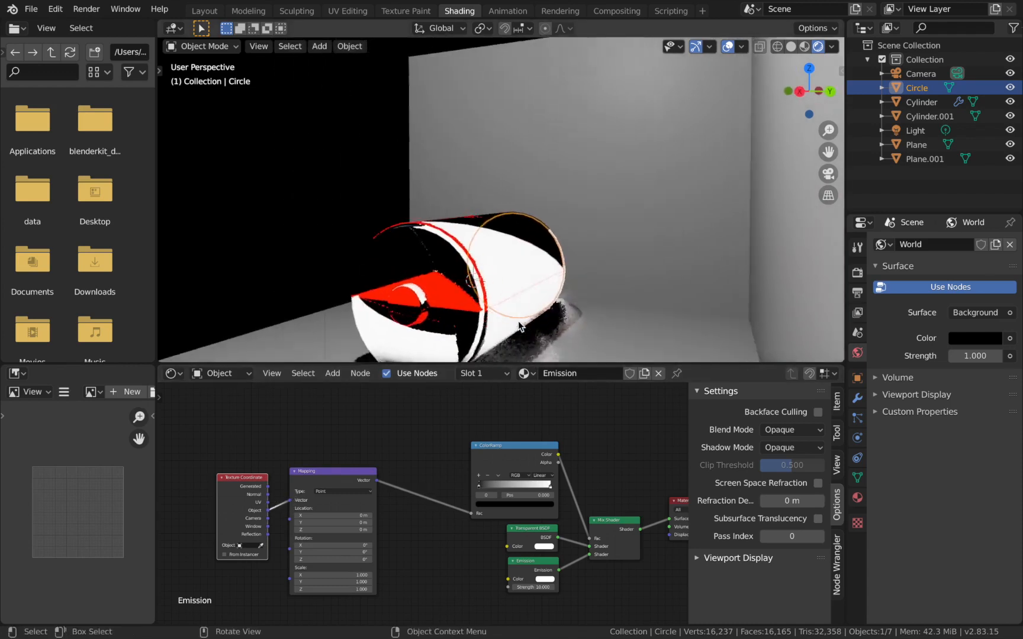
scroll(519, 321, left, 5)
scroll(518, 321, left, 4)
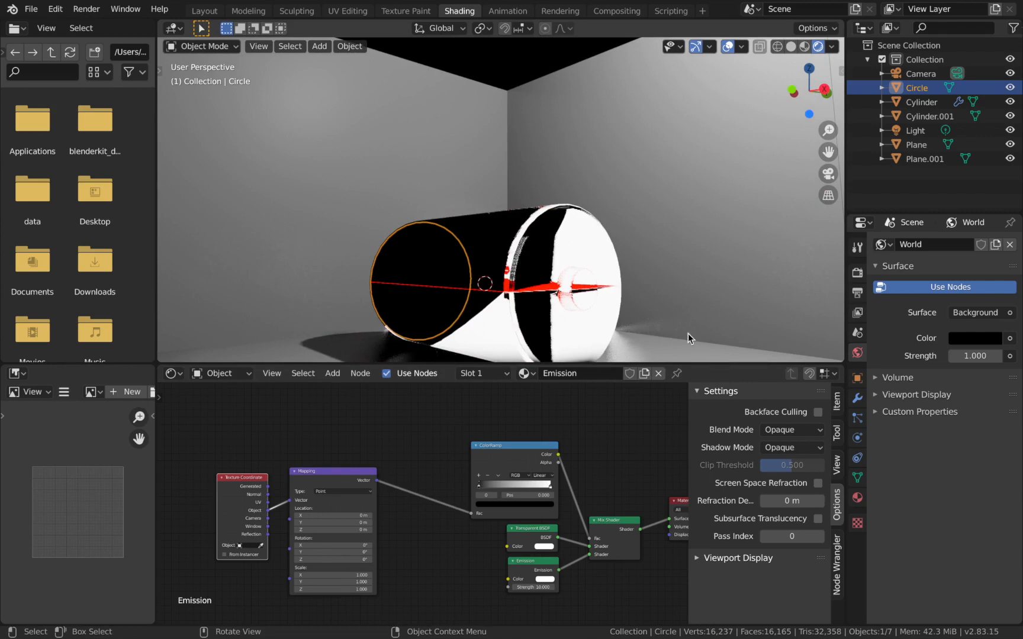
Select the surrounding room object, Plane.001, and create a new material for it.
click(631, 304)
scroll(671, 296, right, 5)
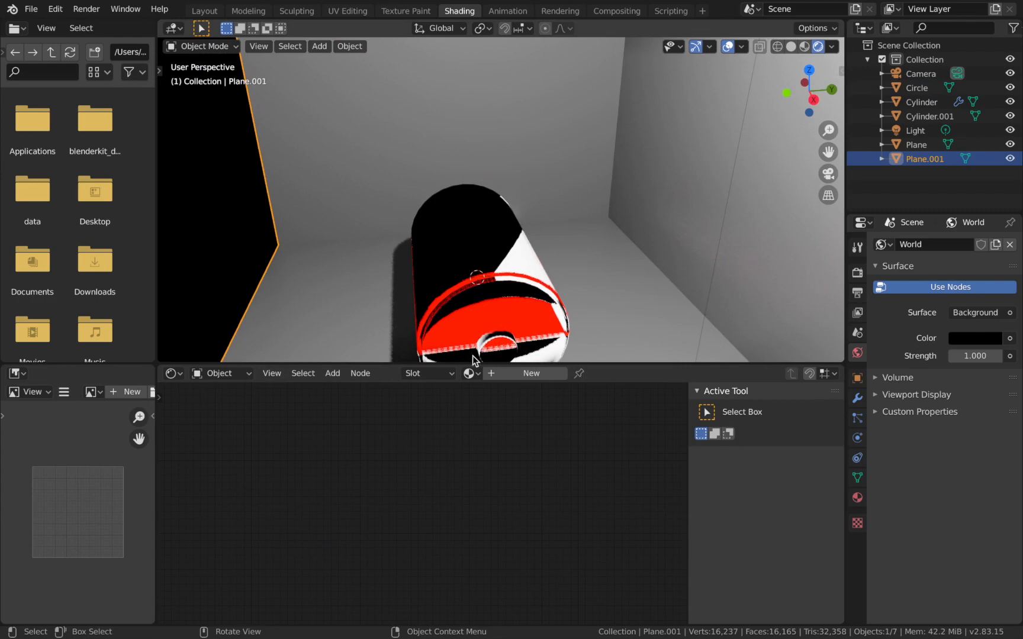
click(538, 372)
Set the Principled BSDF's Roughness to 0 and Metallic to 1 in the room's material and inspect the reflections.
scroll(579, 289, right, 2)
scroll(602, 405, down, 5)
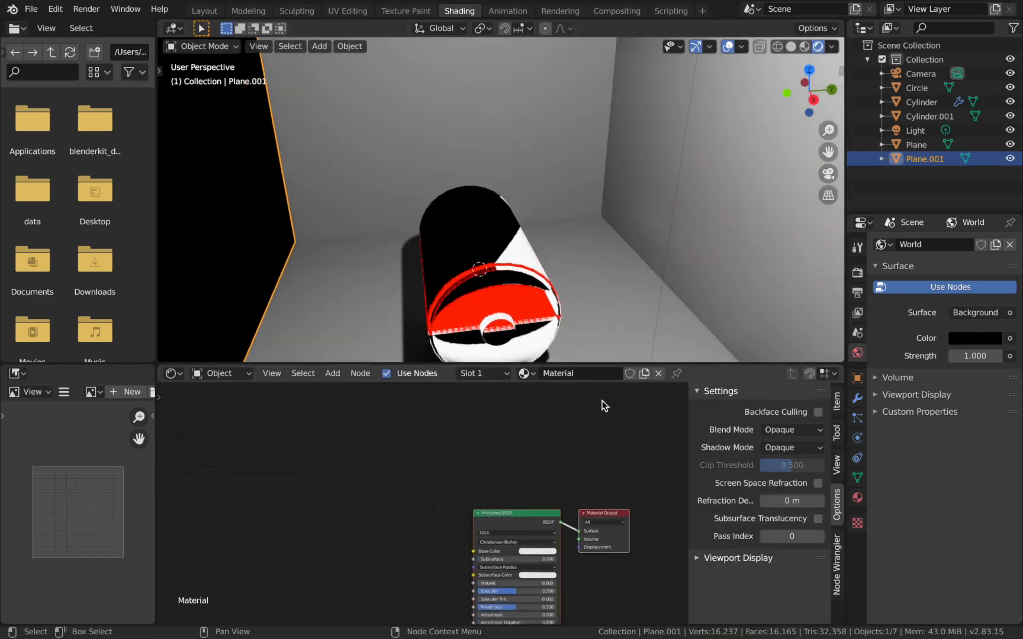
scroll(598, 408, up, 2)
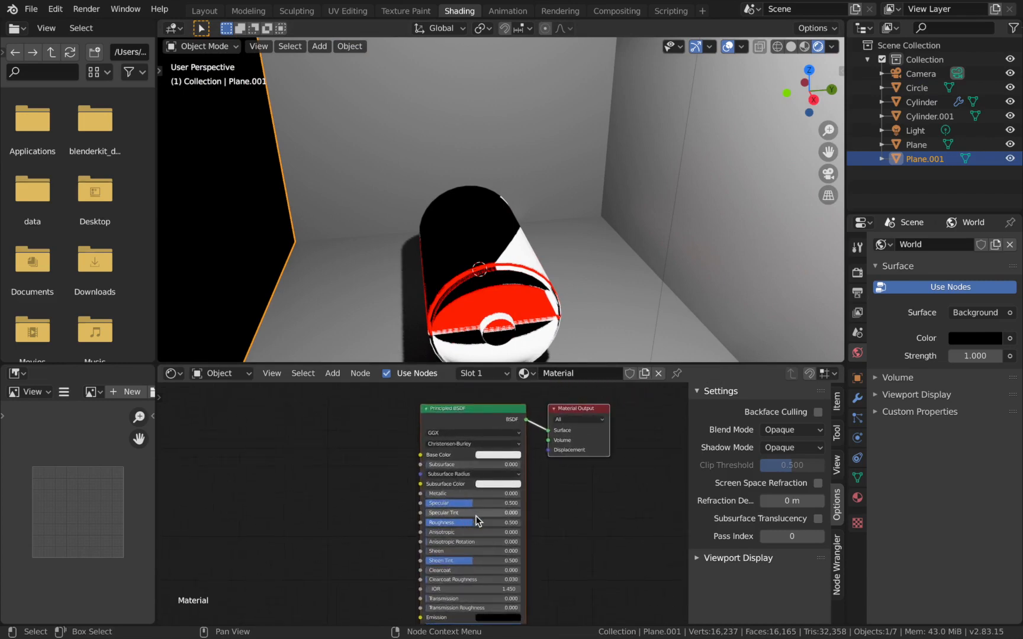
drag(474, 526, 425, 527)
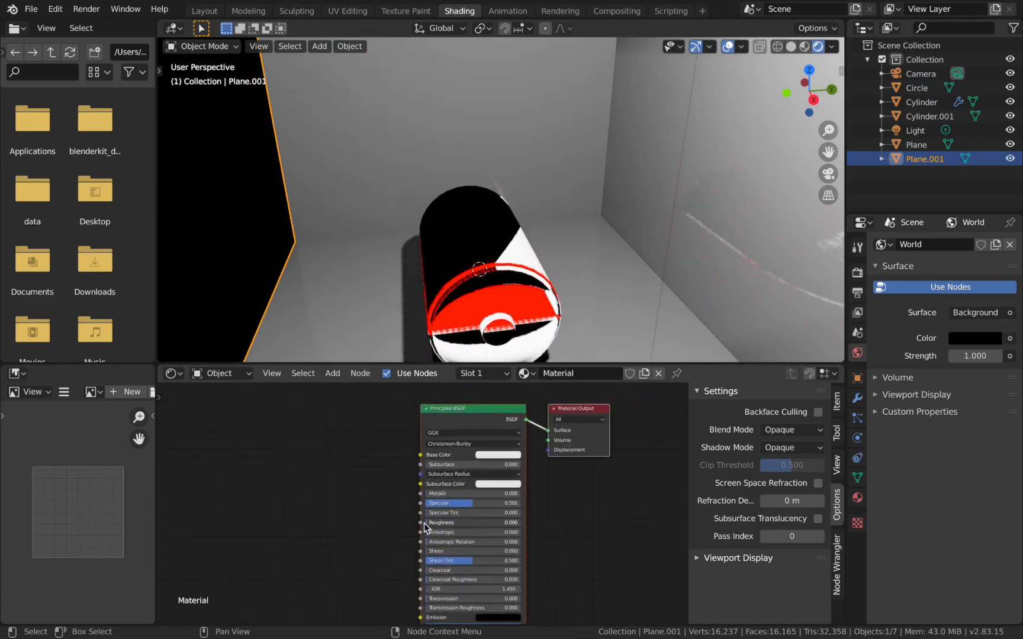
drag(427, 494, 521, 493)
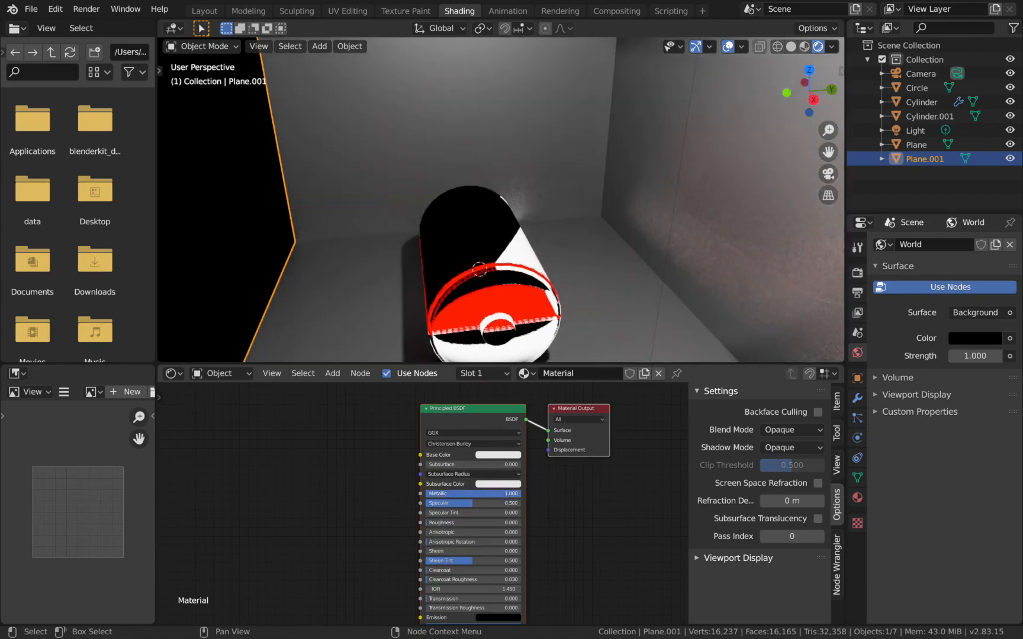
middle_drag(615, 245, 642, 245)
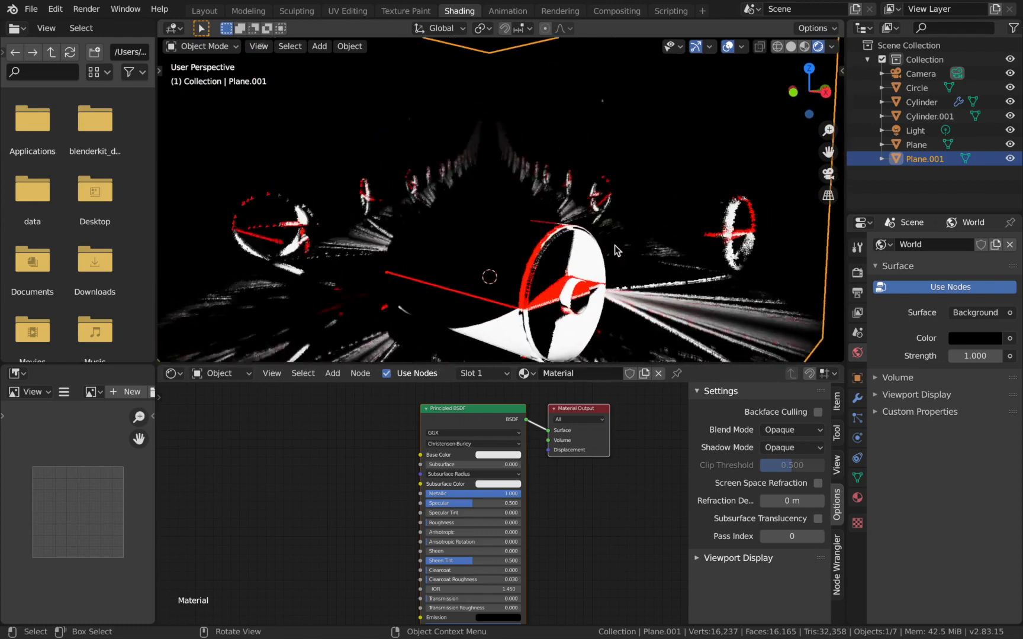
middle_drag(614, 245, 578, 248)
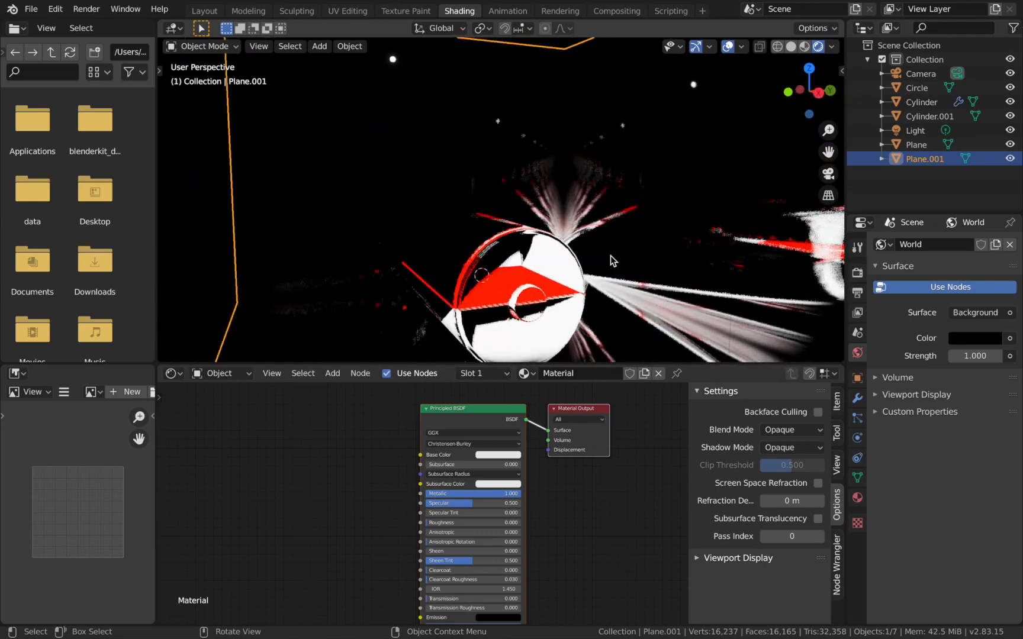